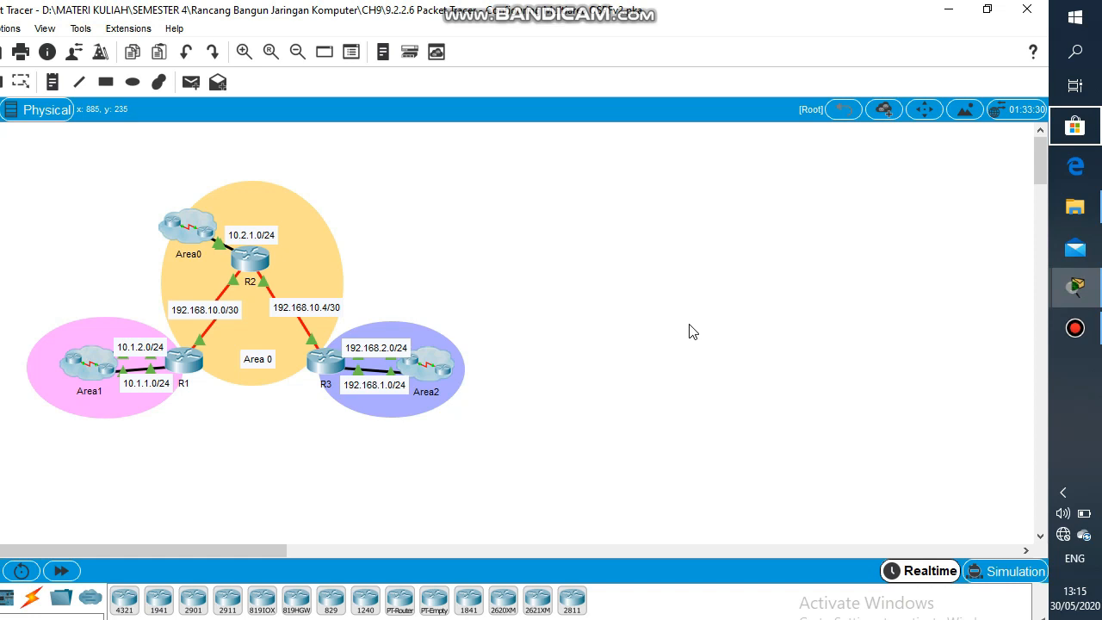
- Bring up the activity instructions and review the addressing table and the OSPFv2 configuration steps for R1, R2 and R3
{"action": "mouse_move", "coordinate": [1066, 286]}
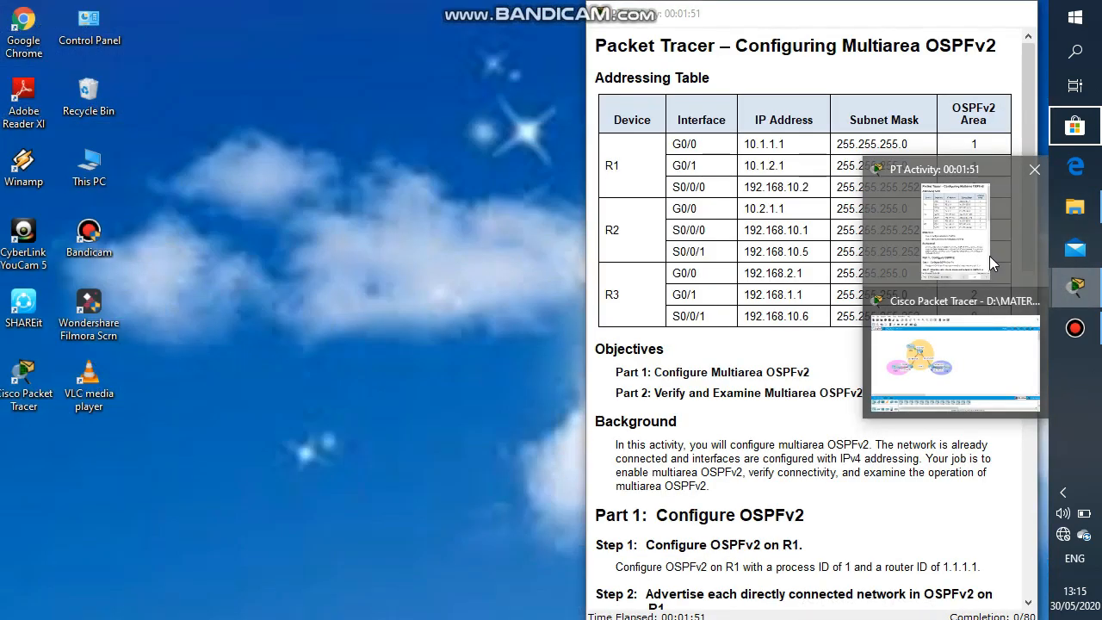
{"action": "left_click", "coordinate": [993, 262]}
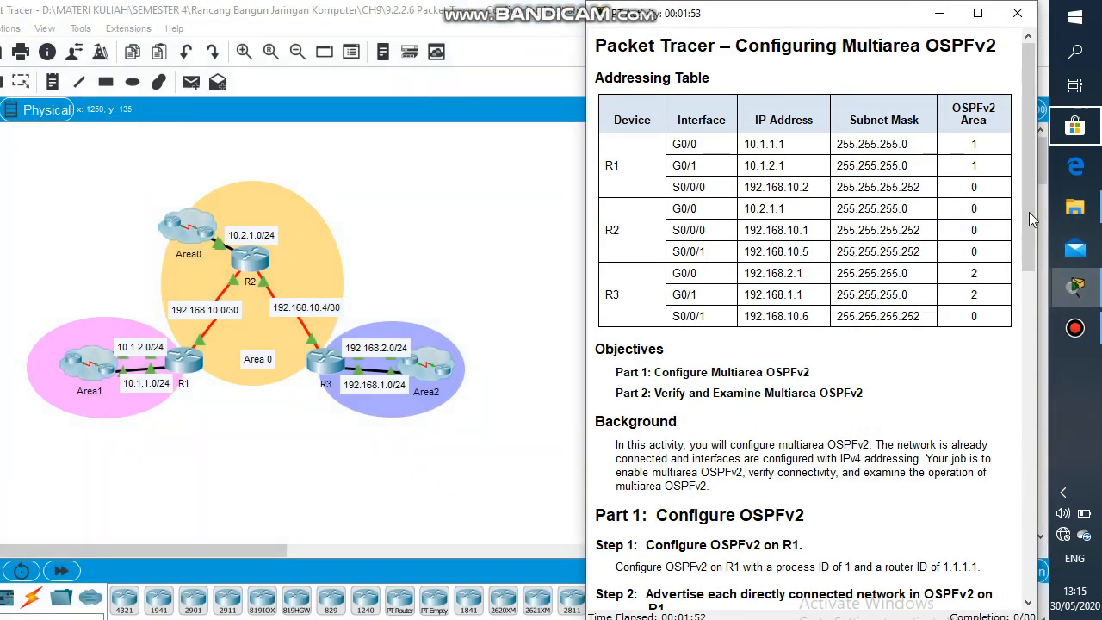
{"action": "left_click_drag", "start_coordinate": [1026, 192], "coordinate": [1030, 238]}
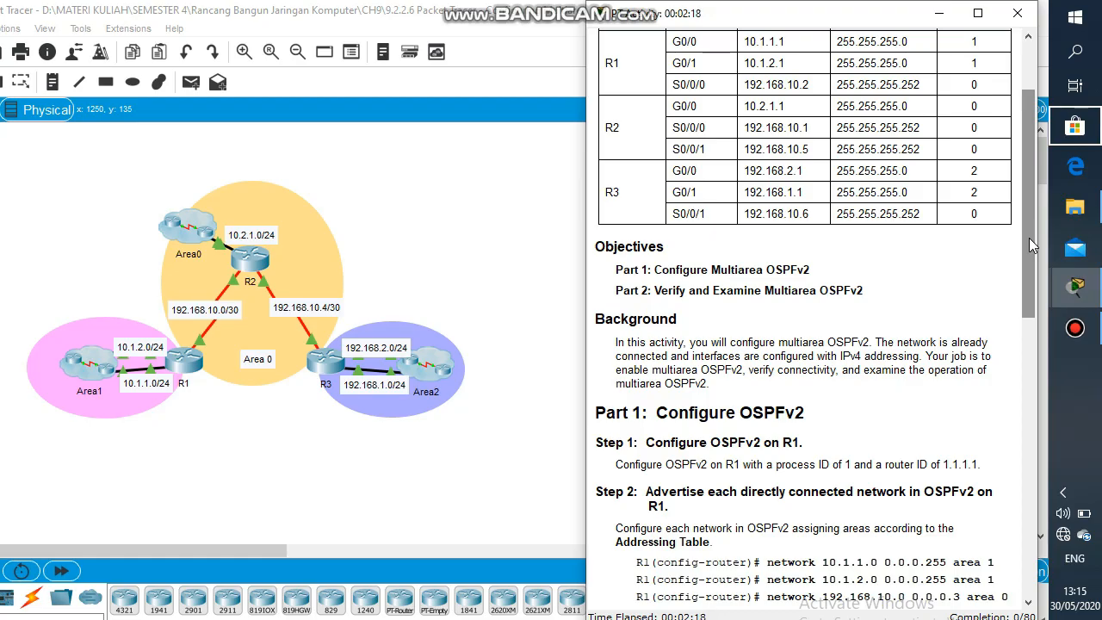
{"action": "left_click_drag", "start_coordinate": [1029, 237], "coordinate": [1029, 310]}
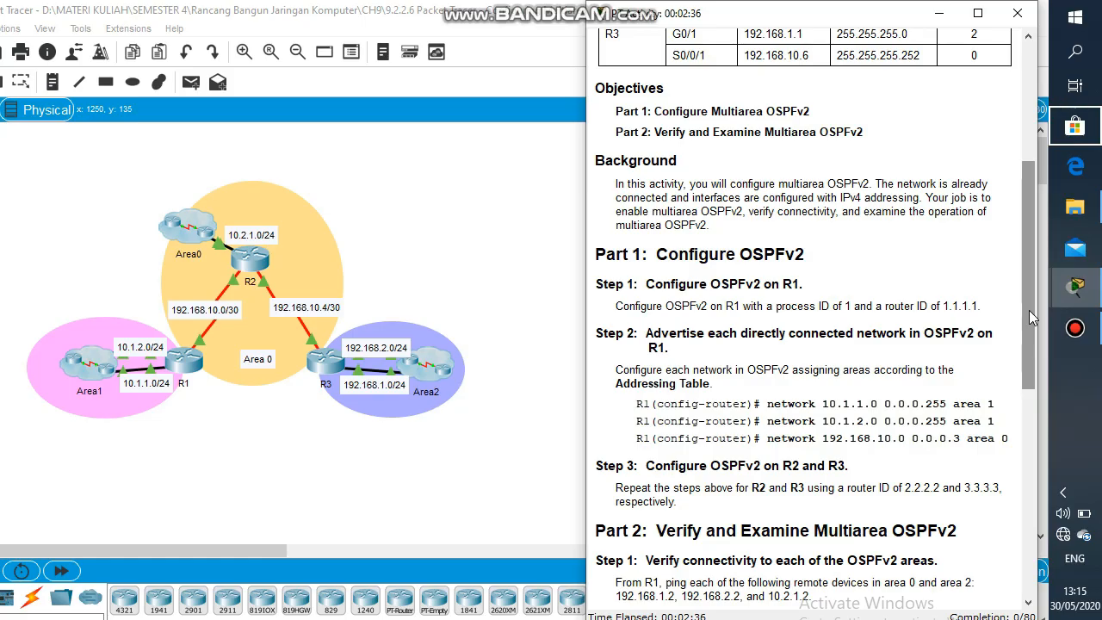
- Open router R1's command line from the topology and enter global configuration mode
{"action": "left_click", "coordinate": [409, 254]}
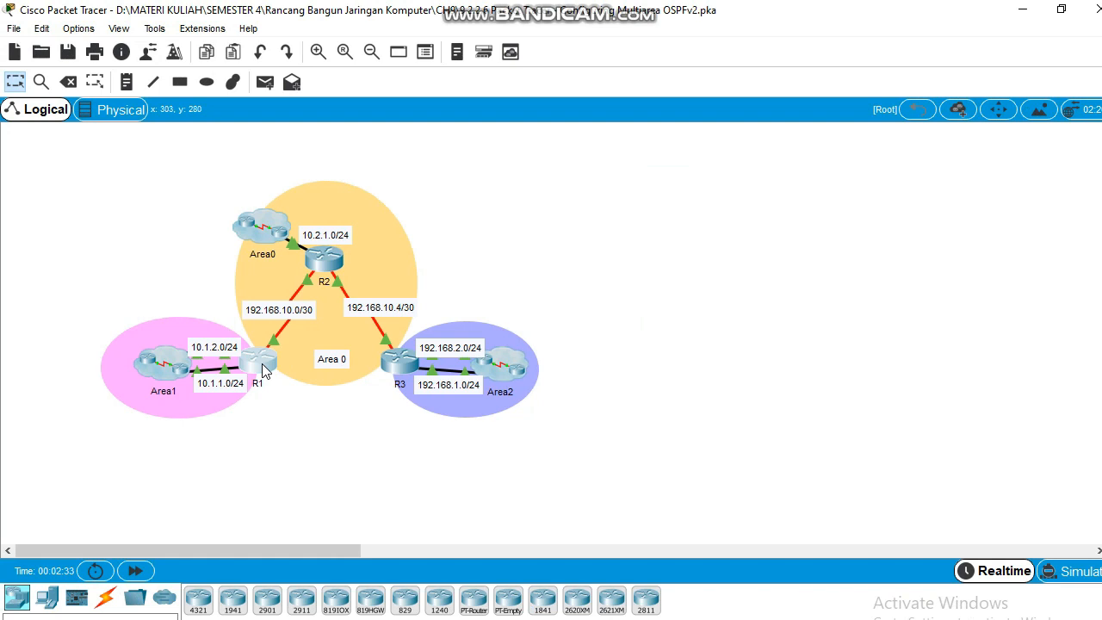
{"action": "left_click", "coordinate": [264, 369]}
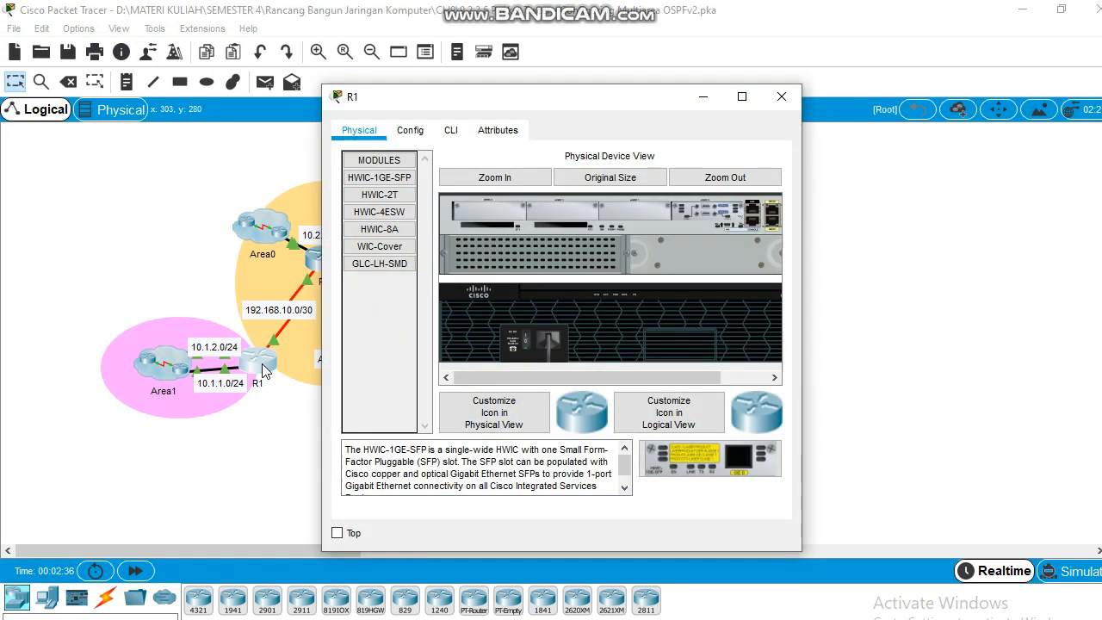
{"action": "left_click", "coordinate": [450, 130]}
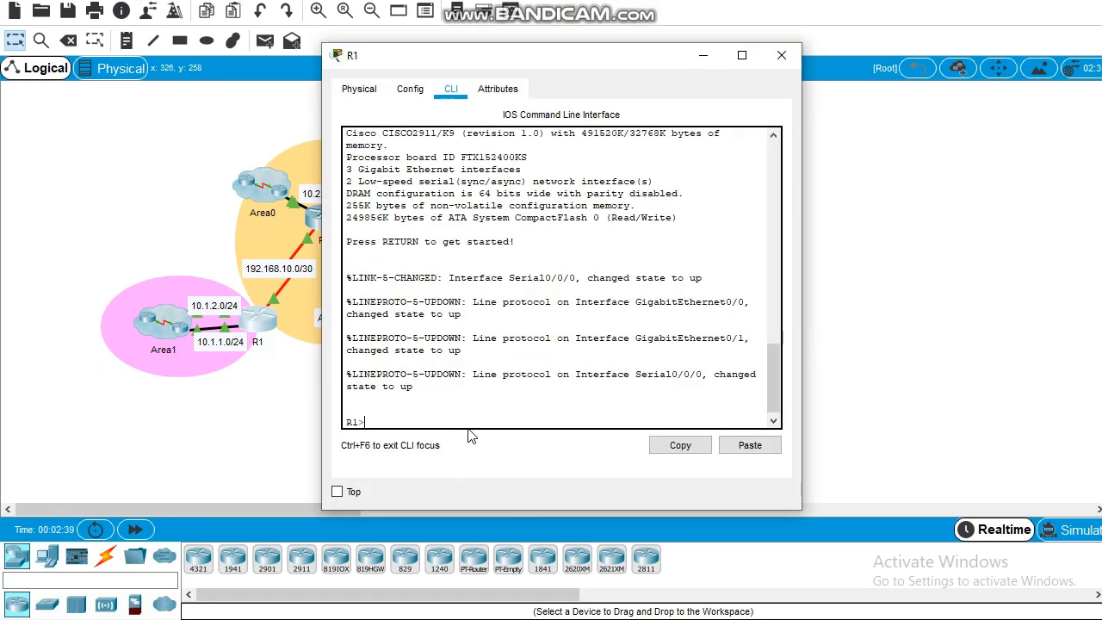
{"action": "type", "text": "en"}
{"action": "key", "text": "Return"}
{"action": "type", "text": "co"}
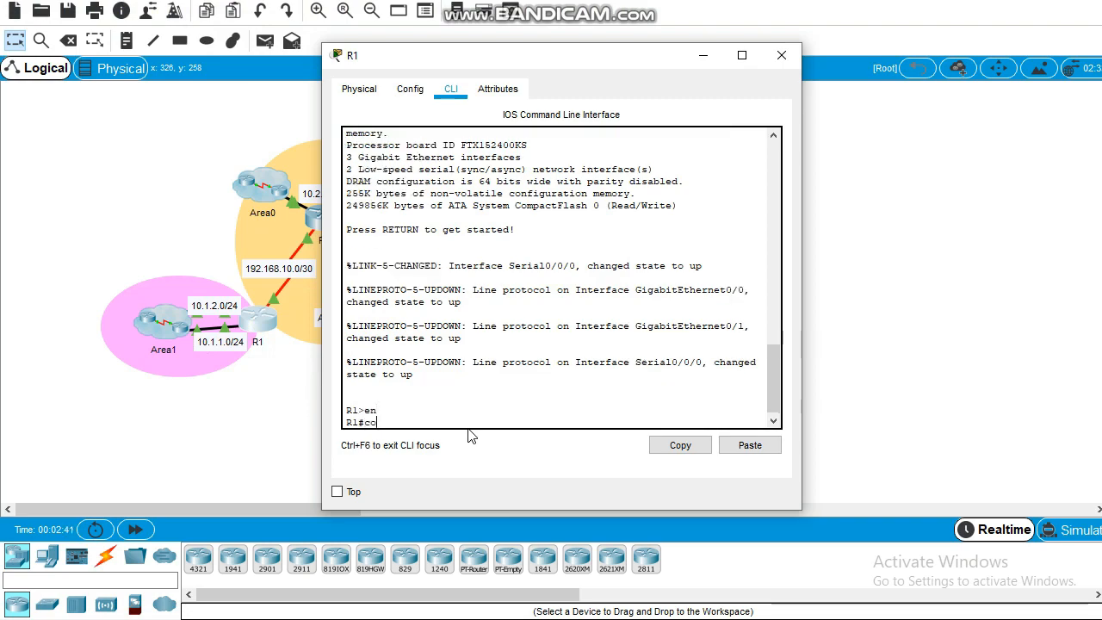
{"action": "type", "text": "nf t"}
{"action": "key", "text": "Return"}
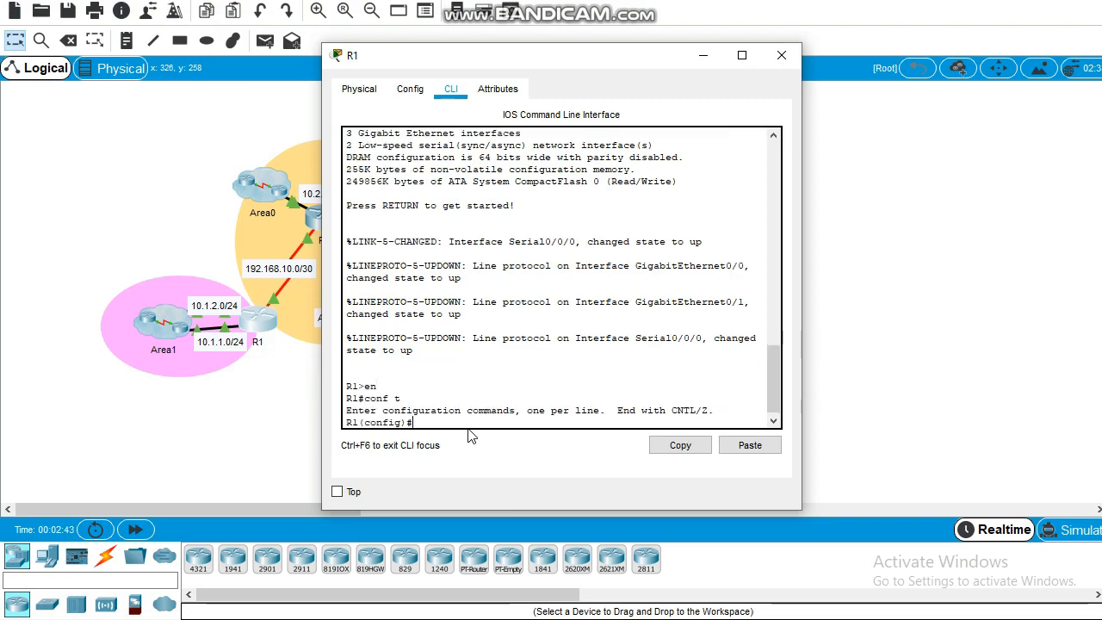
- Start OSPF process 1 on R1 and set its router ID to 1.1.1.1
{"action": "type", "text": "router"}
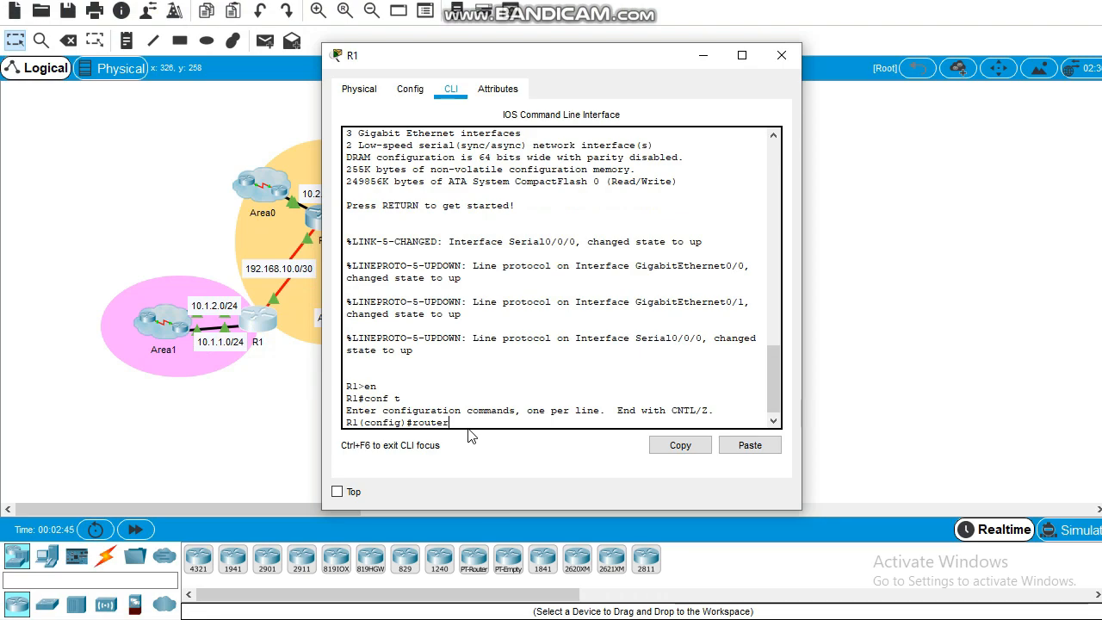
{"action": "type", "text": " os"}
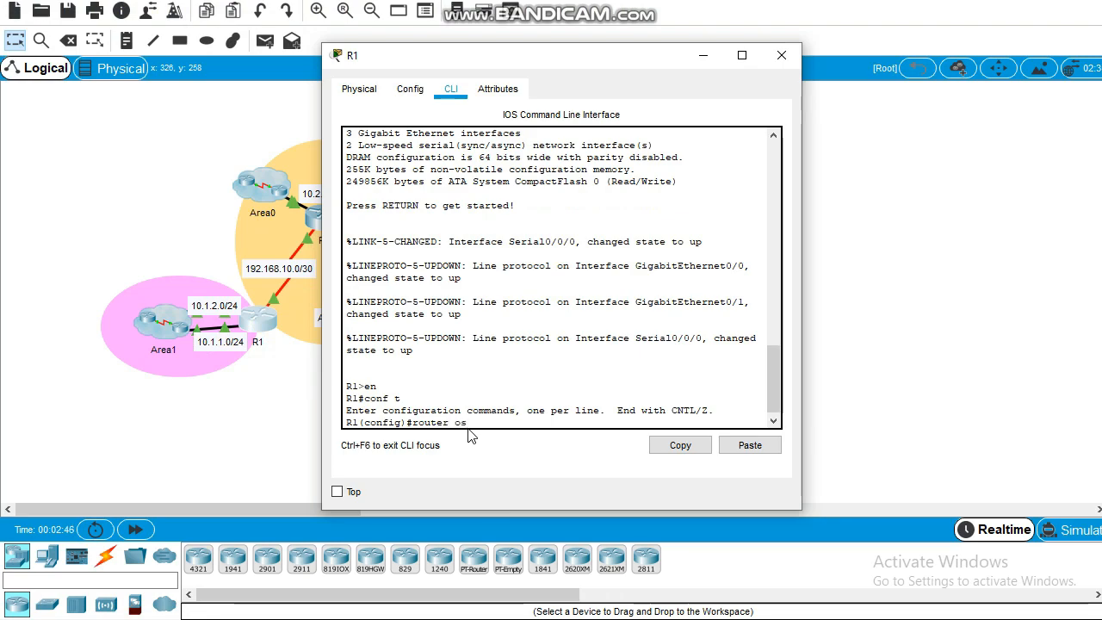
{"action": "key", "text": "Tab"}
{"action": "type", "text": "1"}
{"action": "key", "text": "Return"}
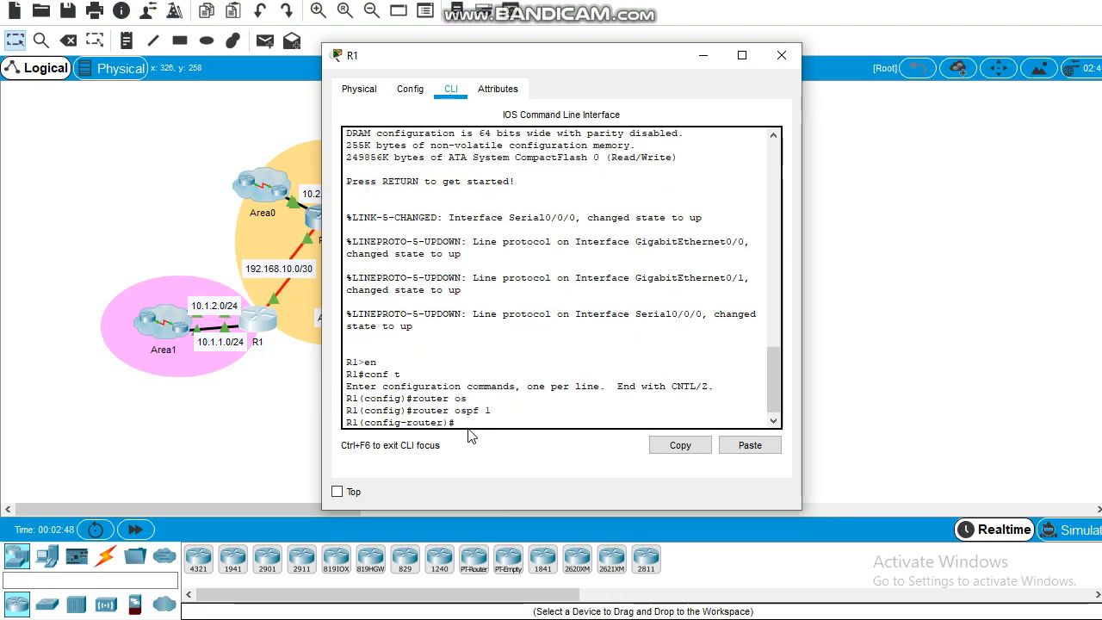
{"action": "type", "text": "router"}
{"action": "key", "text": "Tab"}
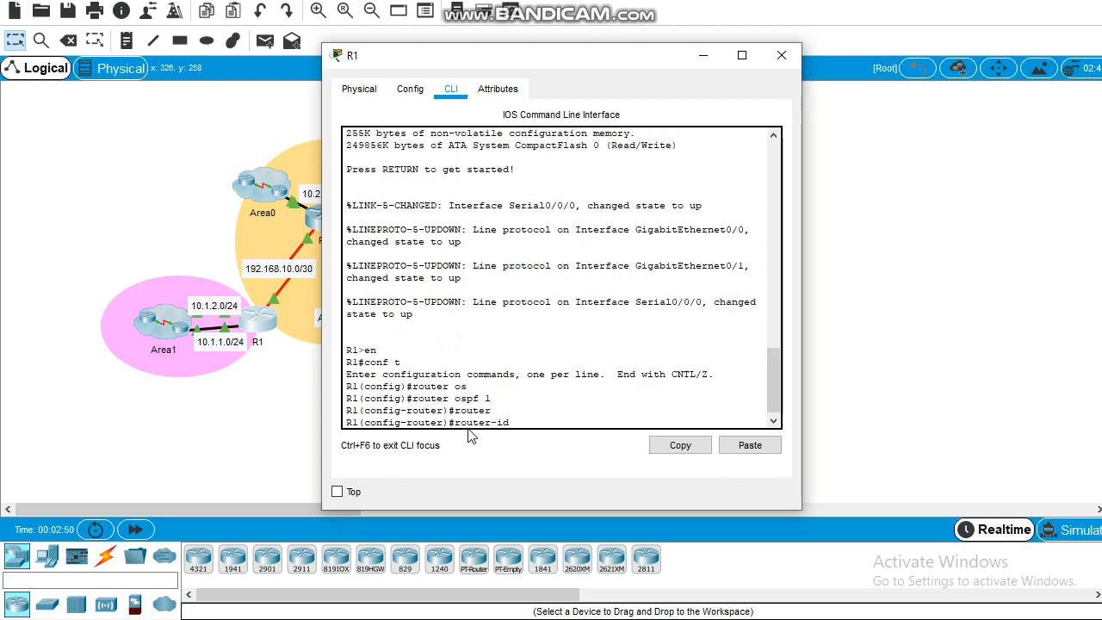
{"action": "type", "text": "1.1.1.1"}
{"action": "key", "text": "Return"}
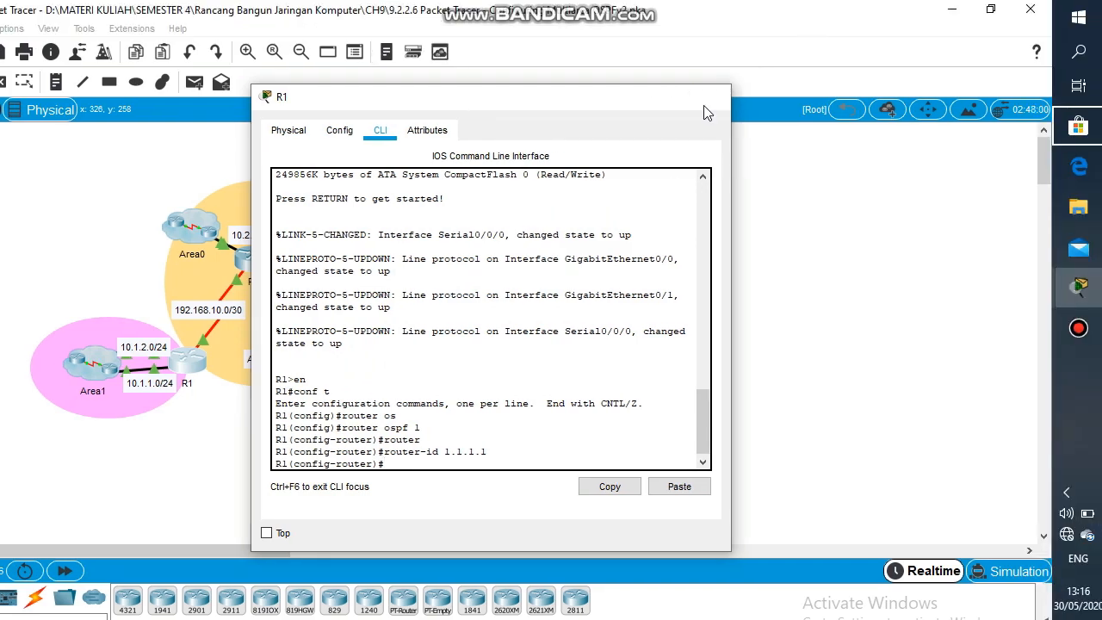
- Close R1's window, show the instructions beside a smaller topology window, and review the Step 2 network commands for R1
{"action": "left_click", "coordinate": [782, 55]}
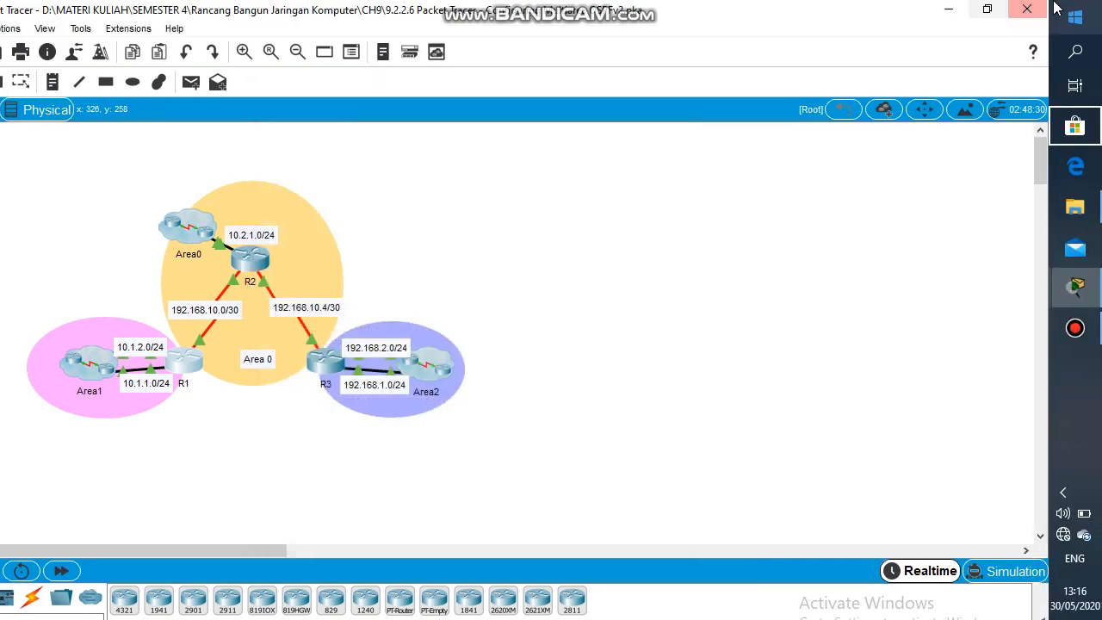
{"action": "left_click", "coordinate": [987, 10]}
{"action": "left_click", "coordinate": [732, 327]}
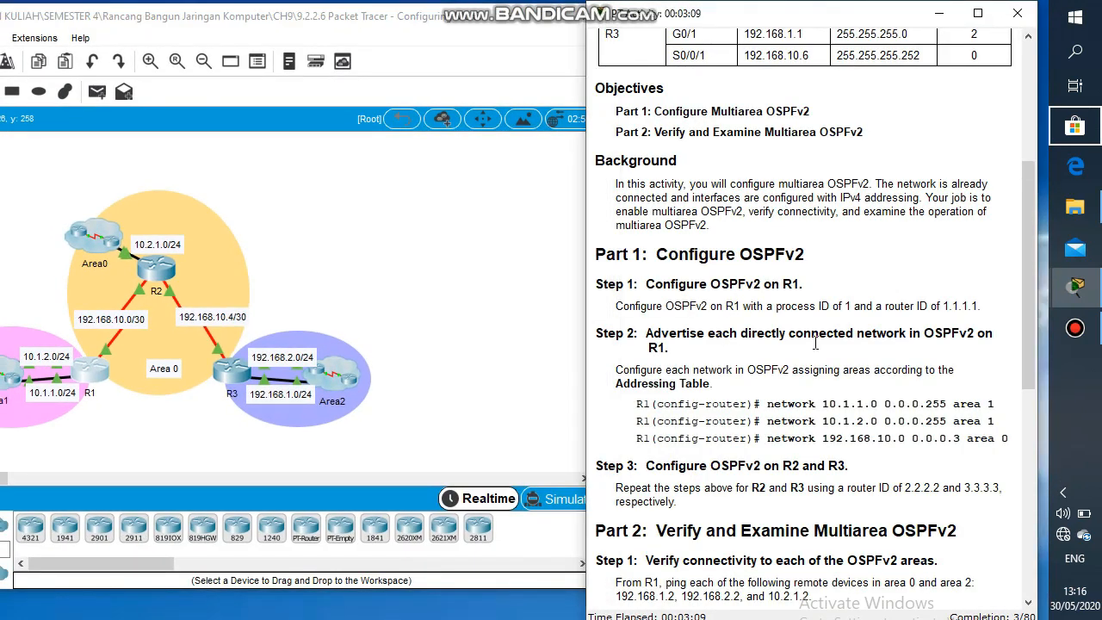
{"action": "scroll", "coordinate": [1029, 256], "scroll_direction": "down", "scroll_amount": 2}
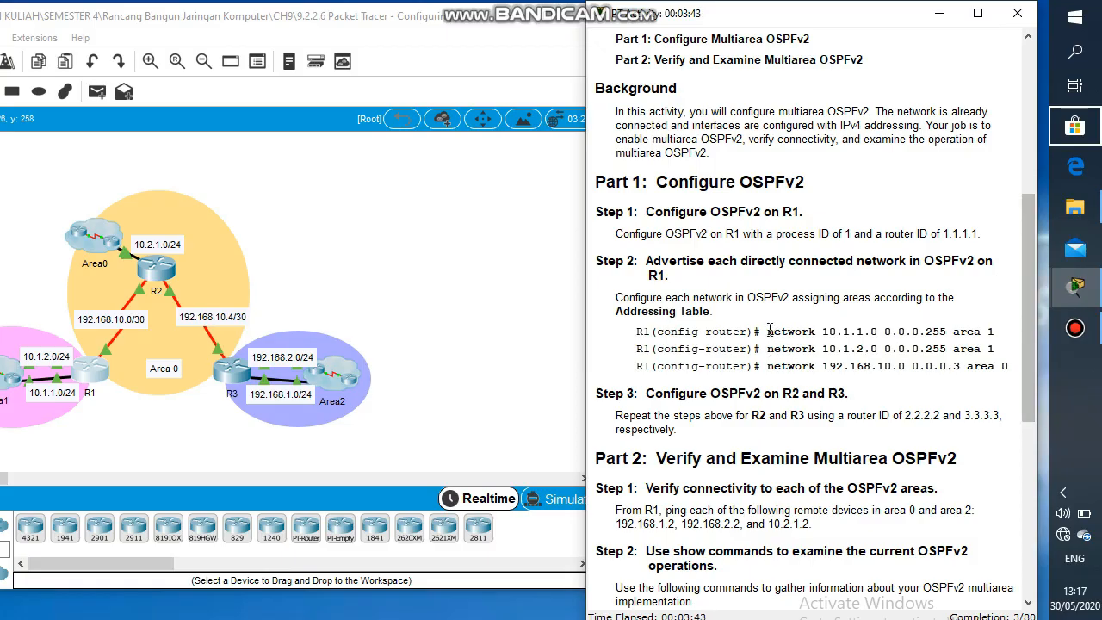
{"action": "left_click_drag", "start_coordinate": [769, 333], "coordinate": [952, 353]}
{"action": "left_click", "coordinate": [609, 349]}
{"action": "left_click", "coordinate": [369, 349]}
{"action": "left_click", "coordinate": [154, 388]}
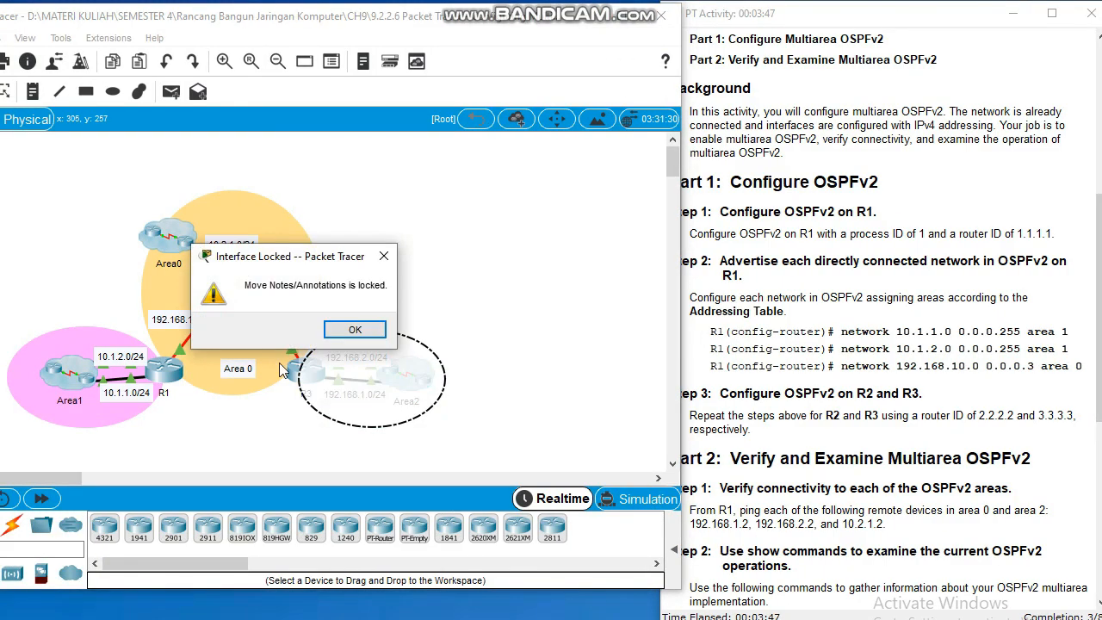
{"action": "left_click", "coordinate": [379, 259]}
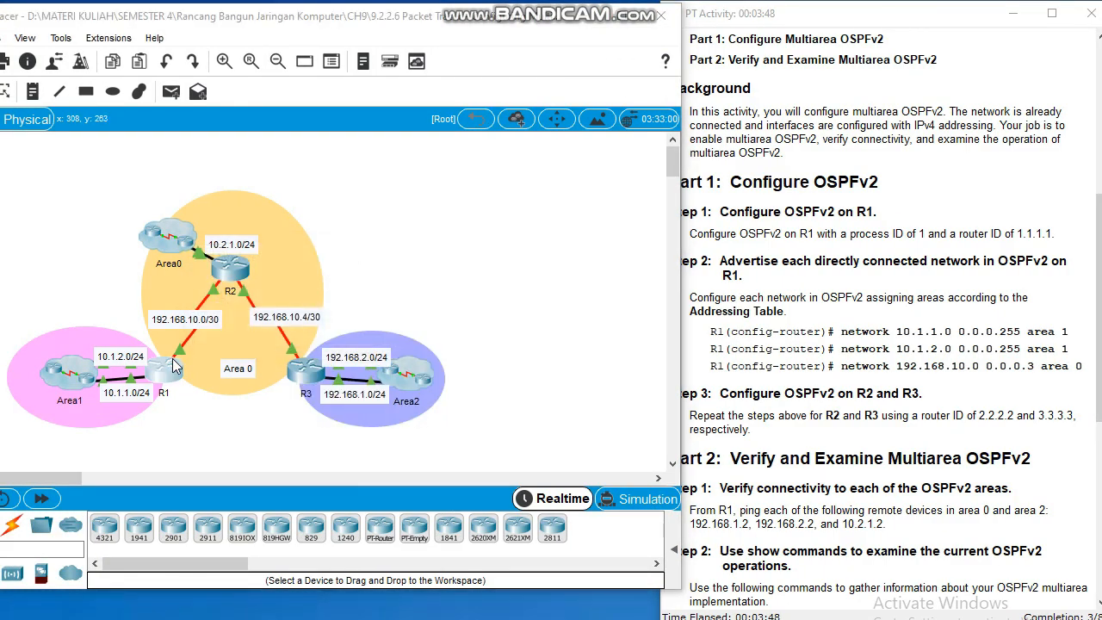
- Reopen R1's command line beside the instructions and advertise network 10.1.1.0 with wildcard 0.0.0.255 in OSPF area 1
{"action": "left_click", "coordinate": [173, 366]}
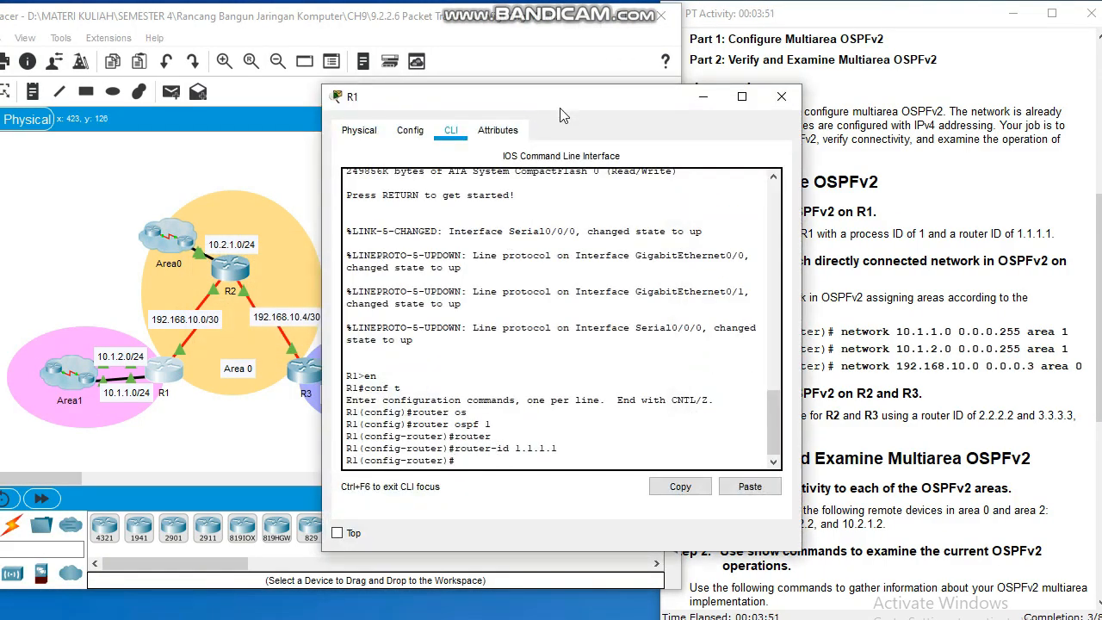
{"action": "left_click_drag", "start_coordinate": [565, 104], "coordinate": [408, 97]}
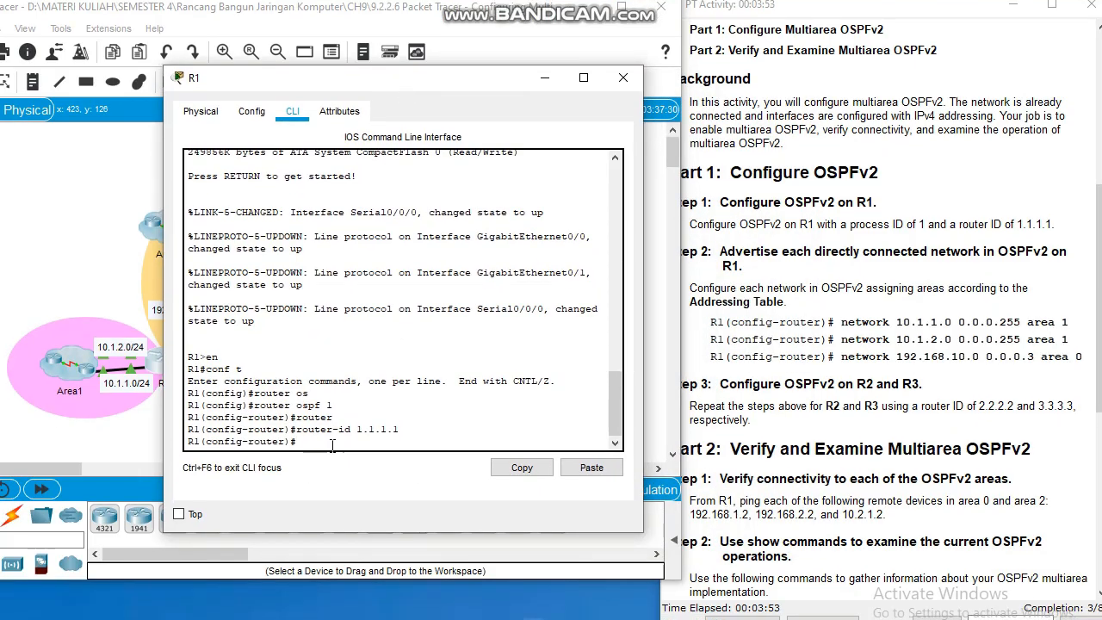
{"action": "type", "text": "etw"}
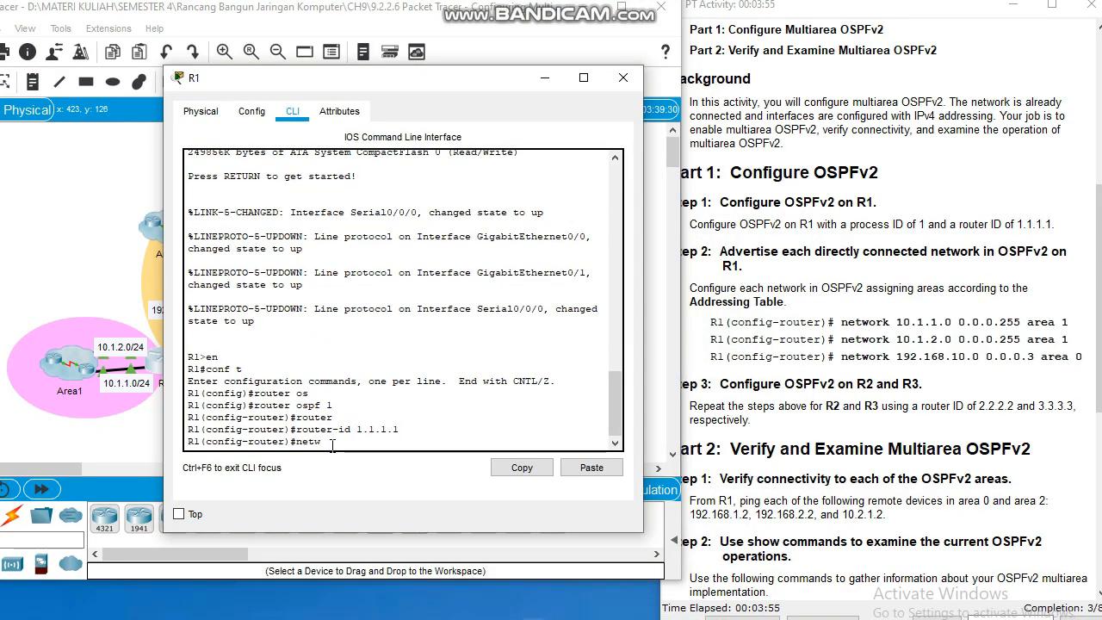
{"action": "type", "text": "o"}
{"action": "key", "text": "Tab"}
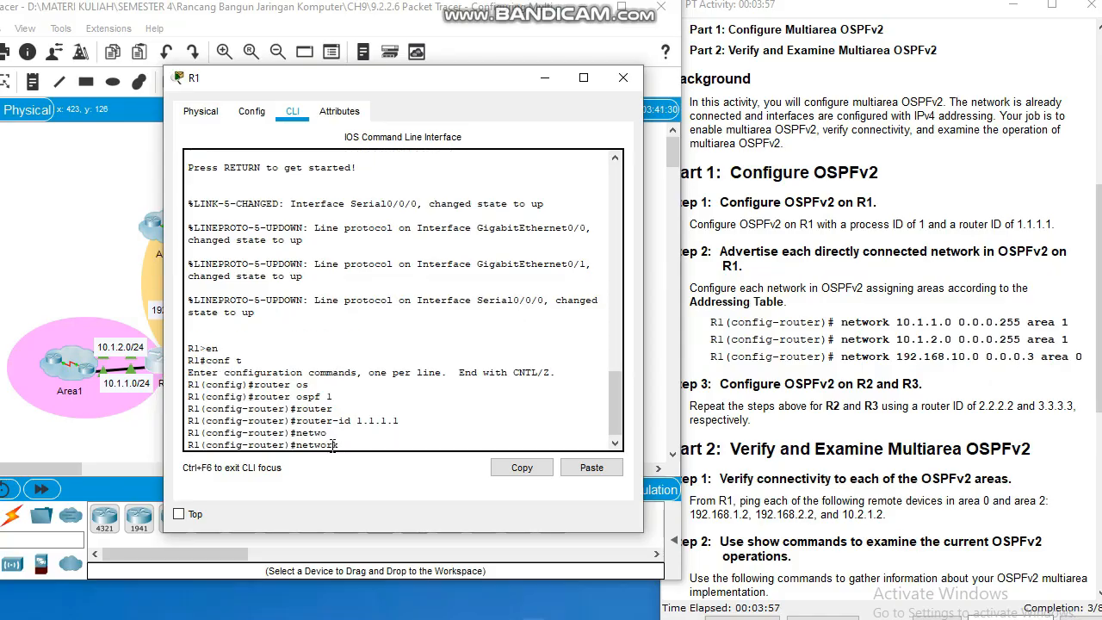
{"action": "type", "text": "10.1.1.0 0.0.0.255 area 1"}
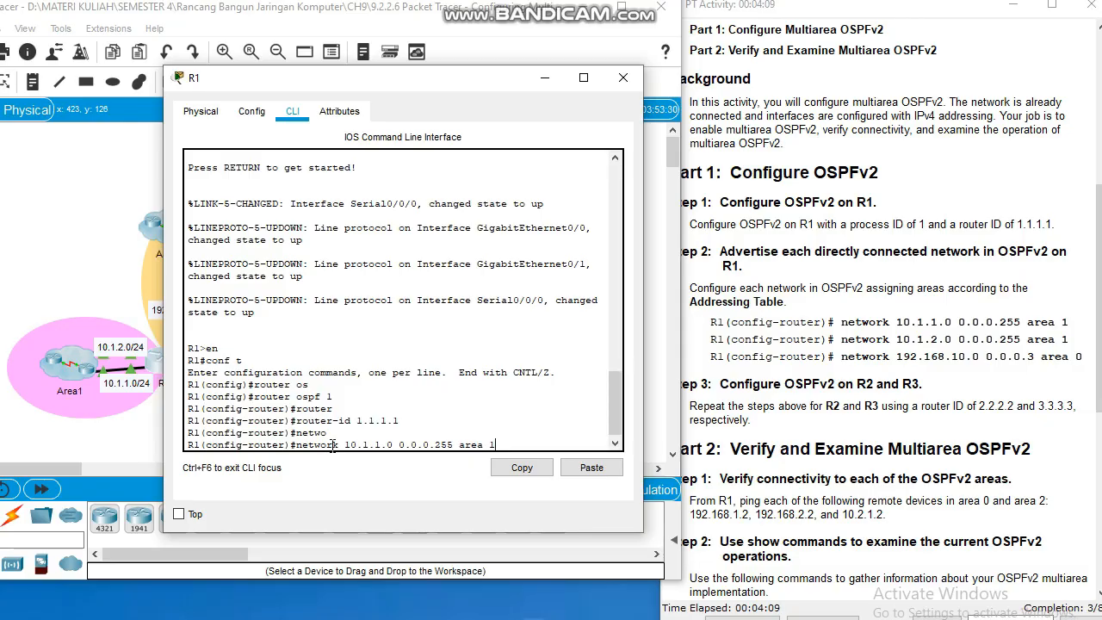
{"action": "key", "text": "Return"}
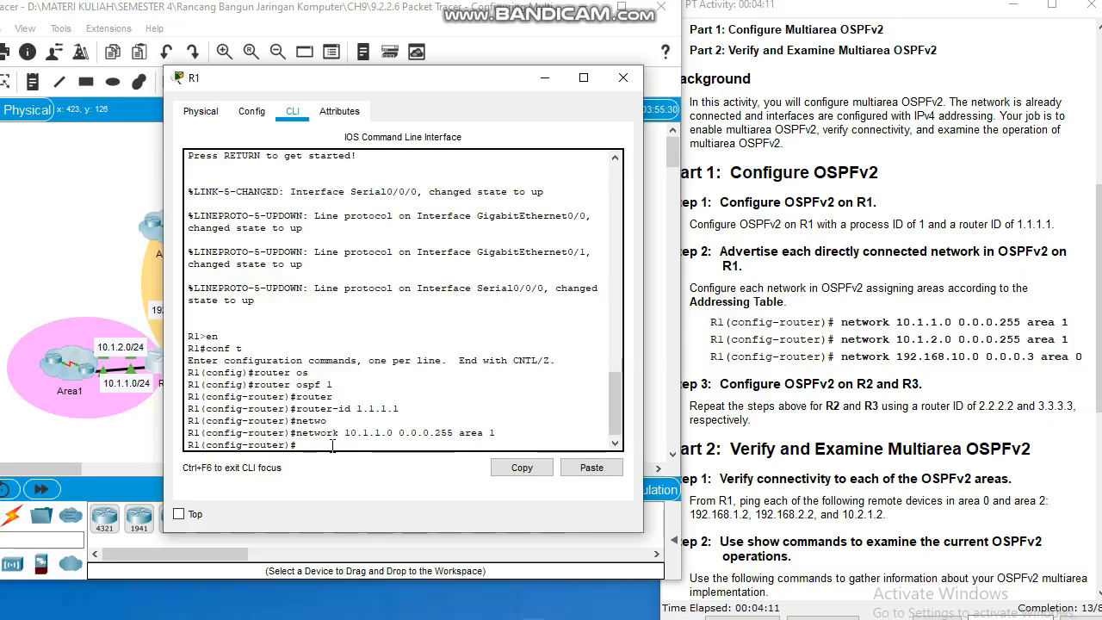
- Advertise network 10.1.2.0 with wildcard 0.0.0.255 in OSPF area 1 on R1
{"action": "type", "text": "network 10.1."}
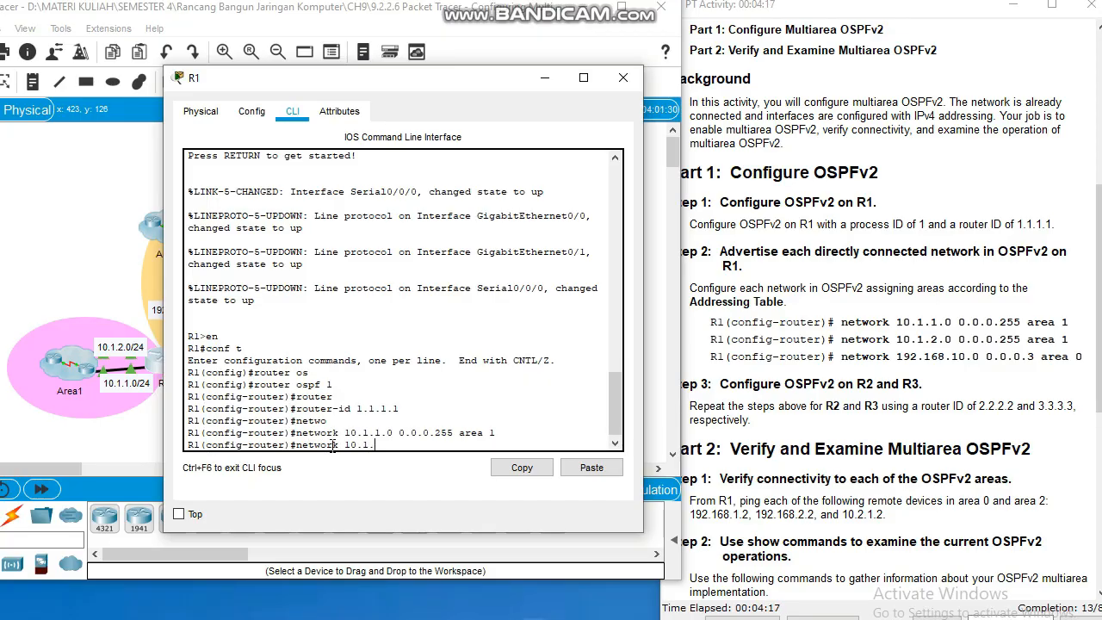
{"action": "type", "text": "2.0 0.0.0.2"}
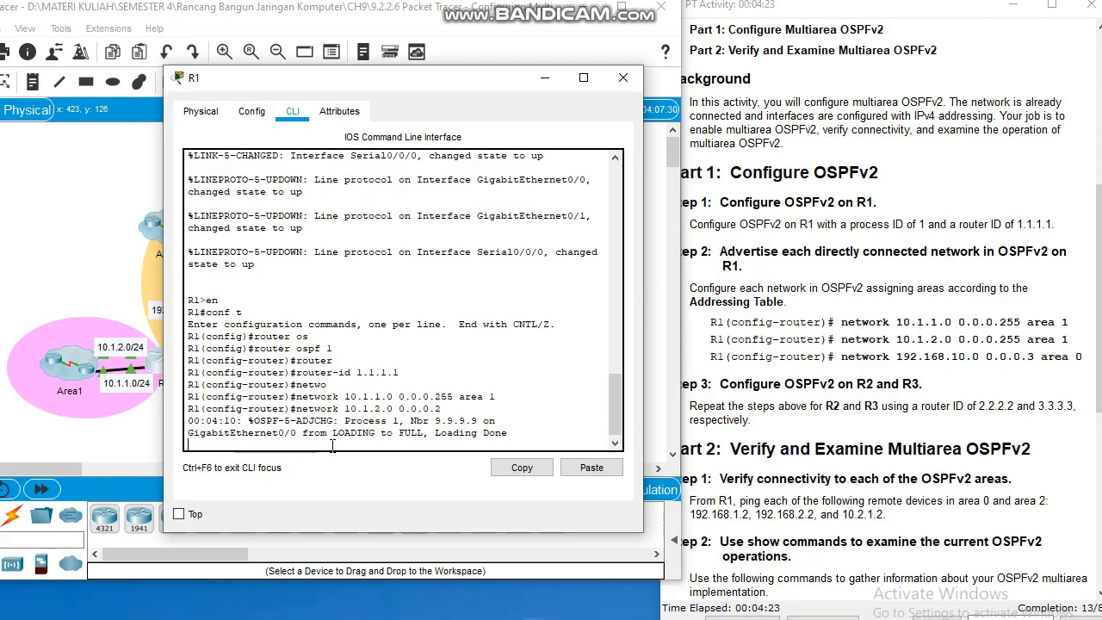
{"action": "type", "text": "555 a"}
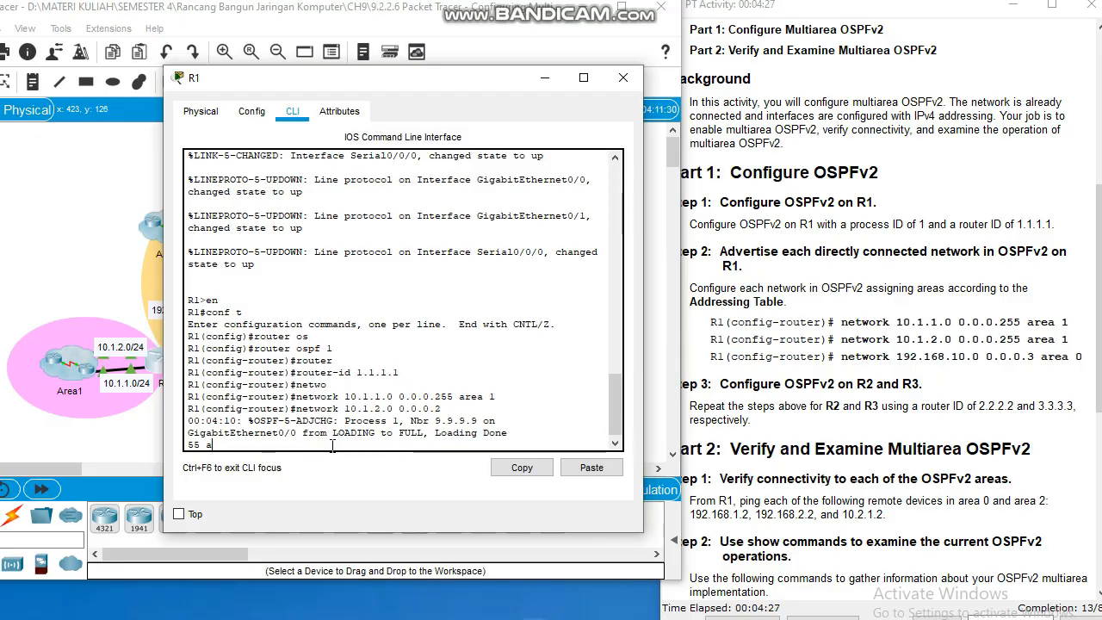
{"action": "type", "text": "rea 1"}
{"action": "key", "text": "Return"}
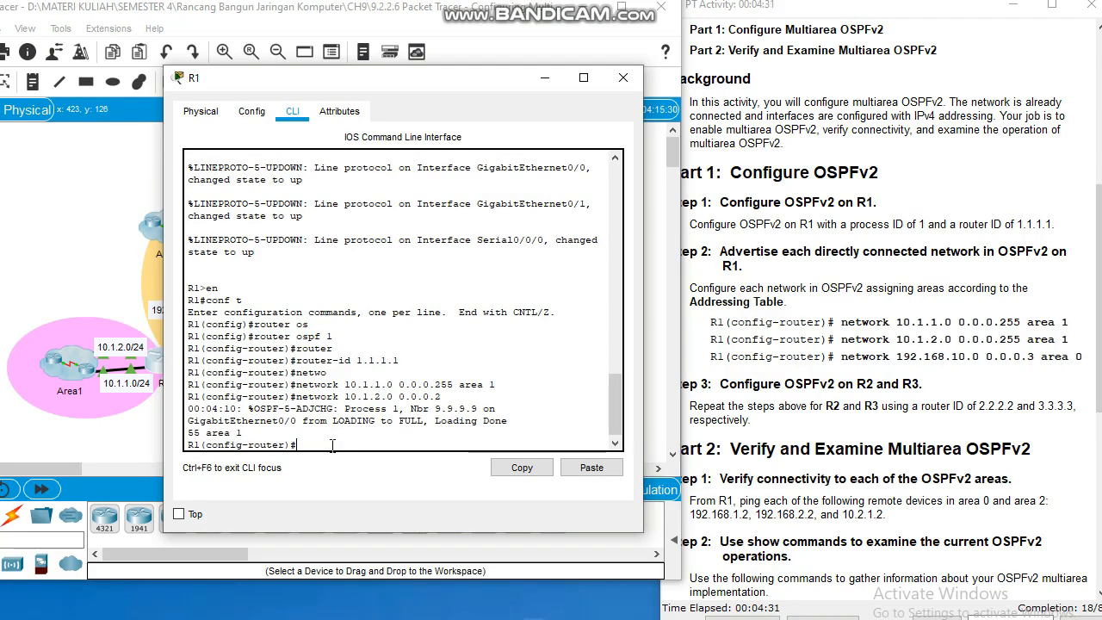
- Advertise network 192.168.10.0 with wildcard 0.0.0.3 in OSPF area 0 on R1, and close R1's window
{"action": "type", "text": "netw"}
{"action": "type", "text": "ork"}
{"action": "type", "text": " 19"}
{"action": "type", "text": "2"}
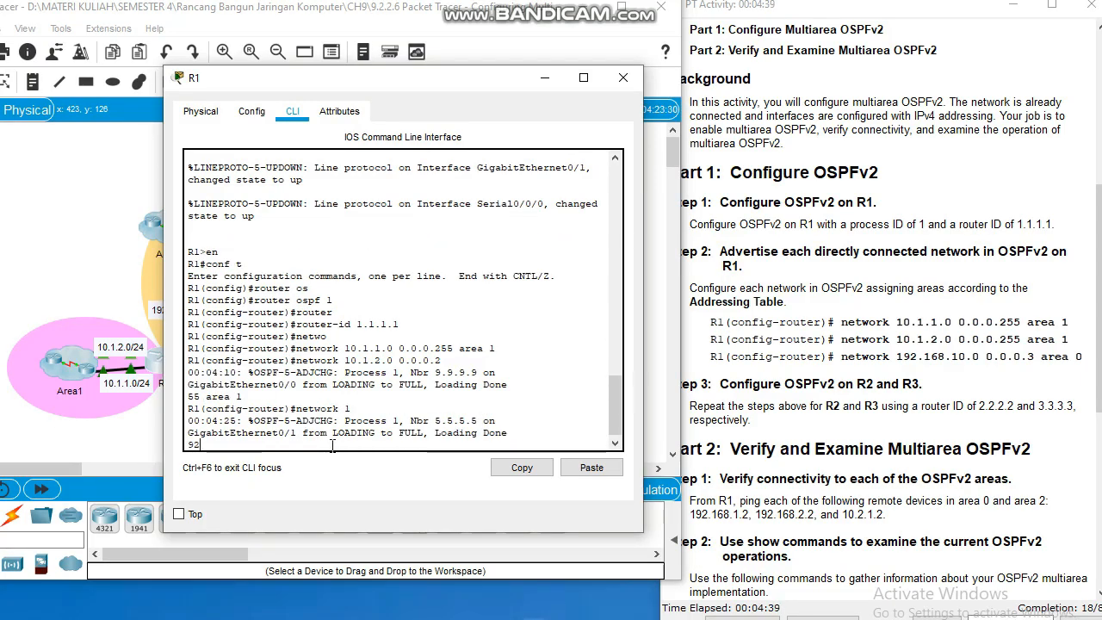
{"action": "type", "text": ".168."}
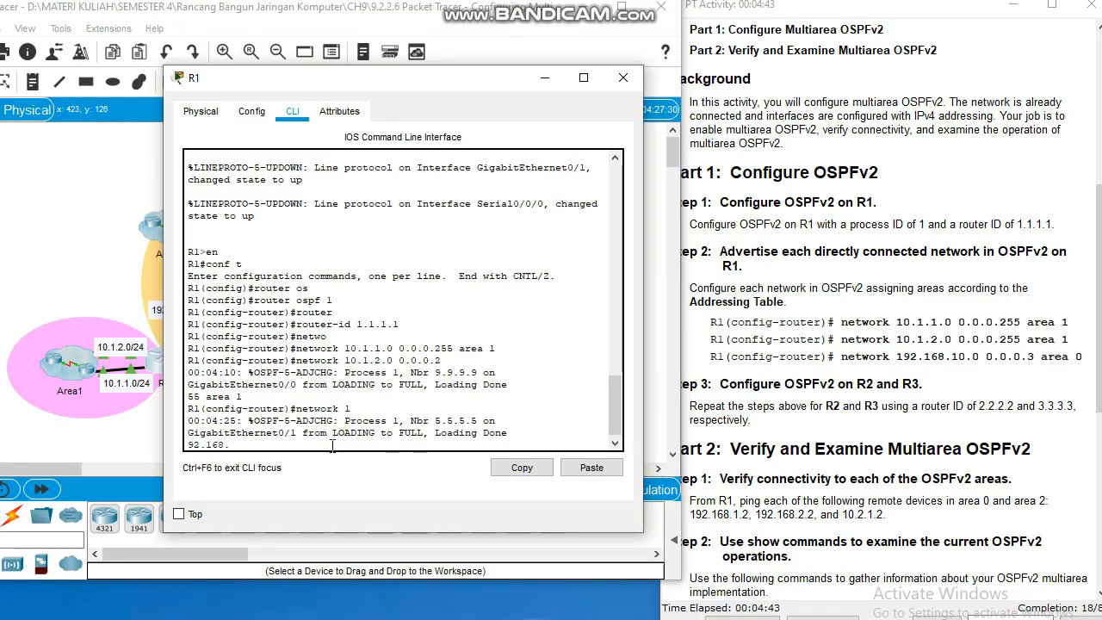
{"action": "type", "text": "10.0 0.0.0.3 area 0"}
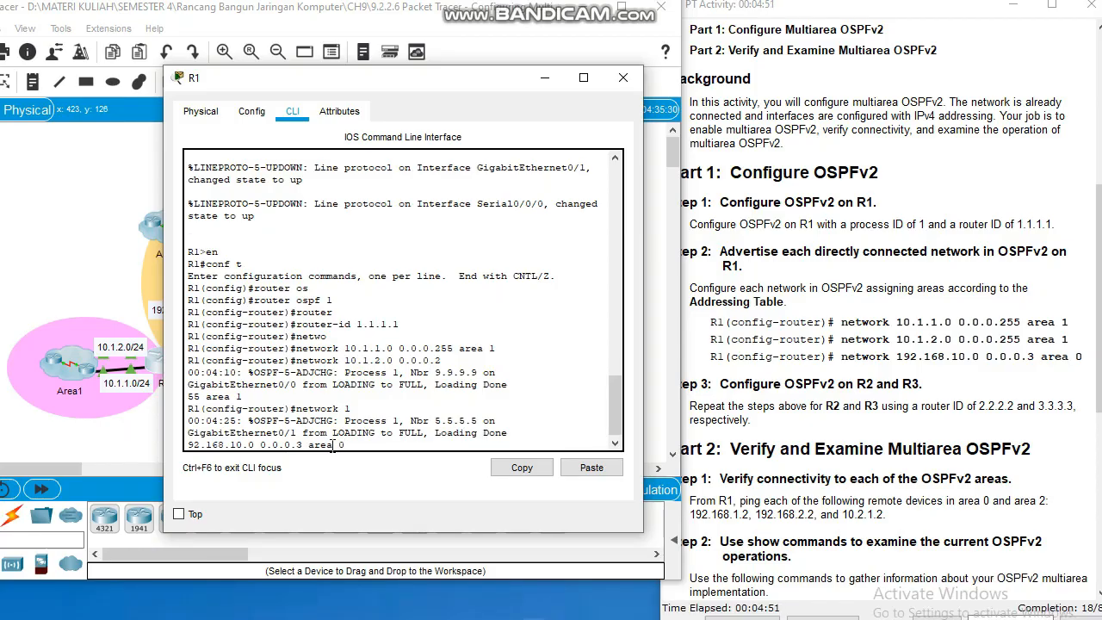
{"action": "key", "text": "Return"}
{"action": "key", "text": "Return"}
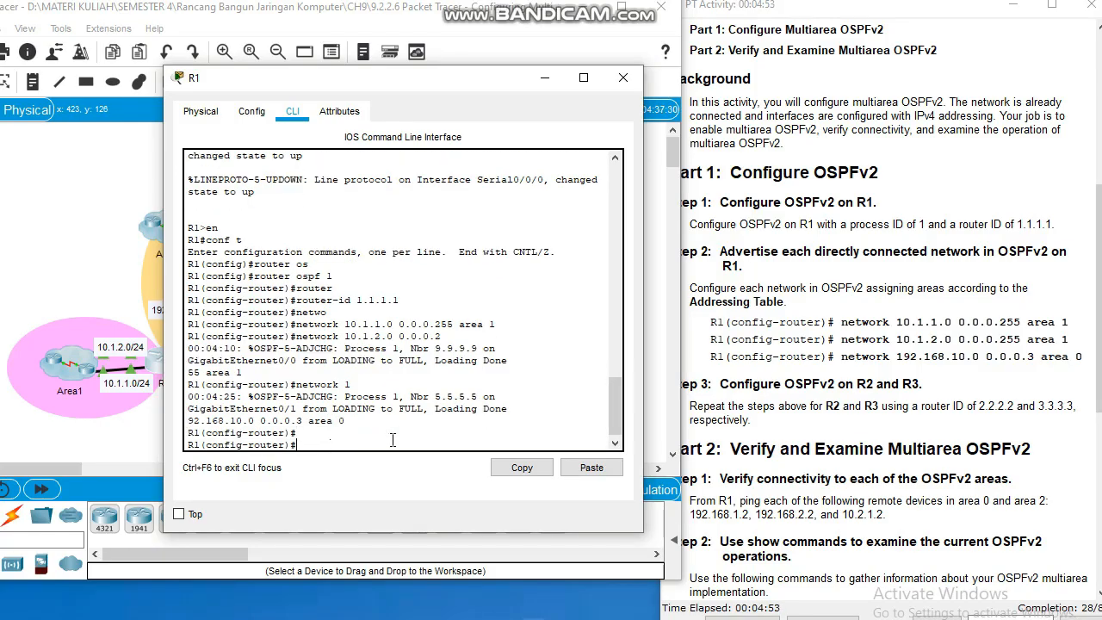
{"action": "left_click", "coordinate": [796, 439]}
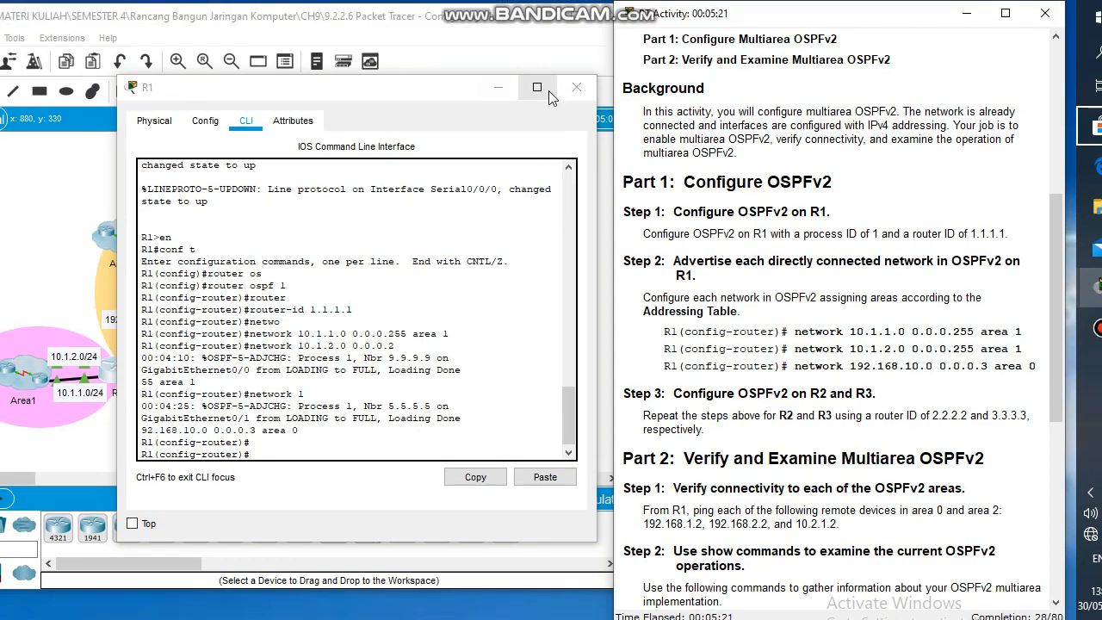
{"action": "left_click", "coordinate": [577, 87]}
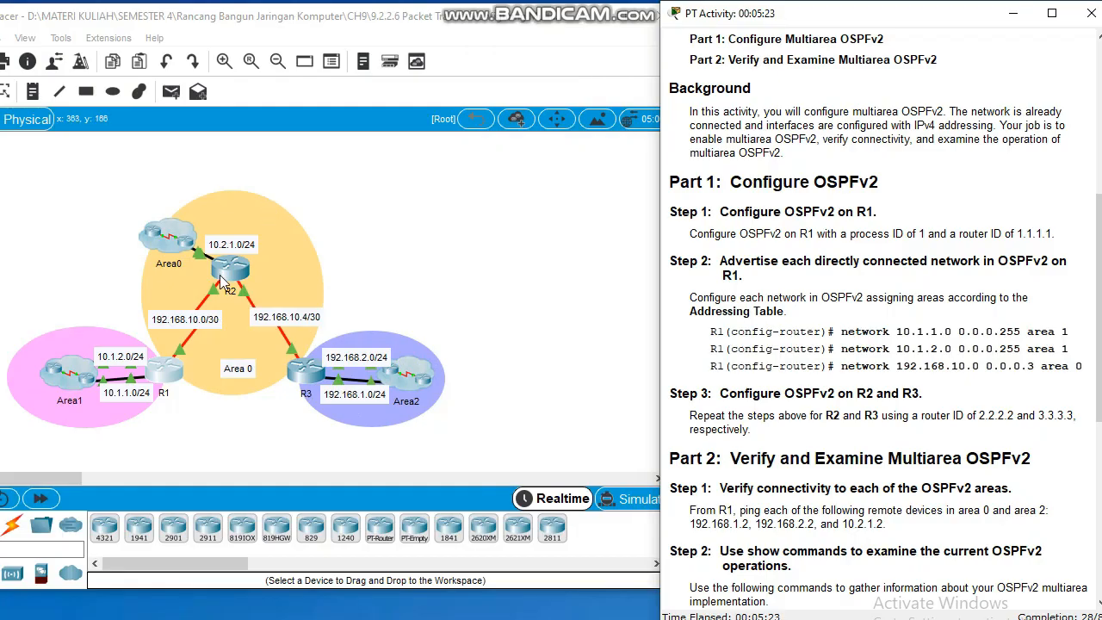
- Open R2's command line and enter global configuration mode
{"action": "left_click", "coordinate": [222, 283]}
{"action": "left_click", "coordinate": [451, 131]}
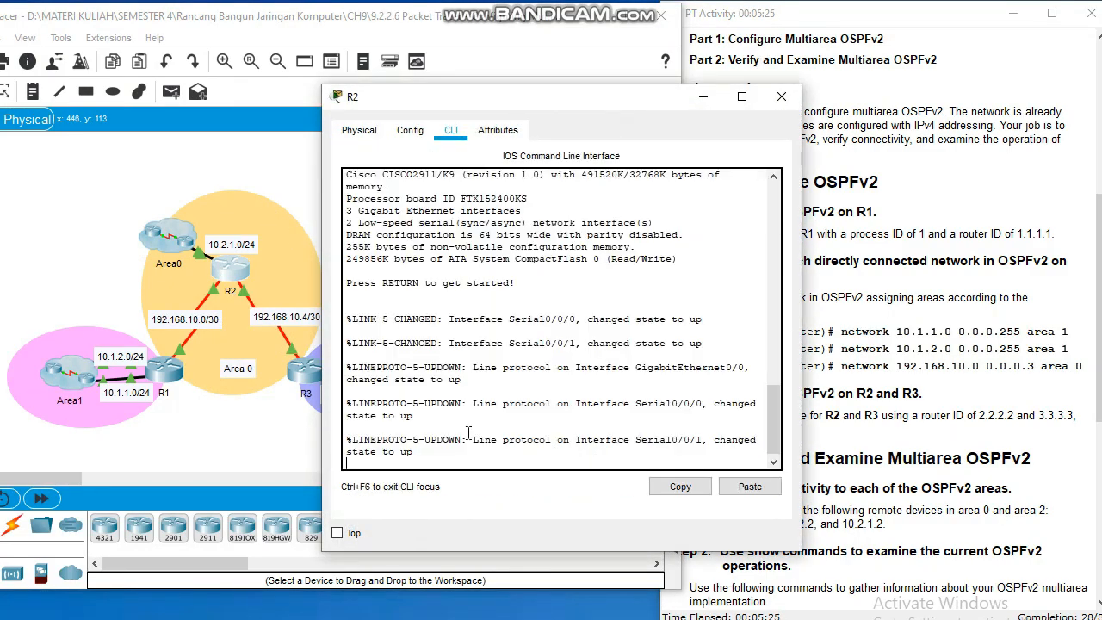
{"action": "key", "text": "Return"}
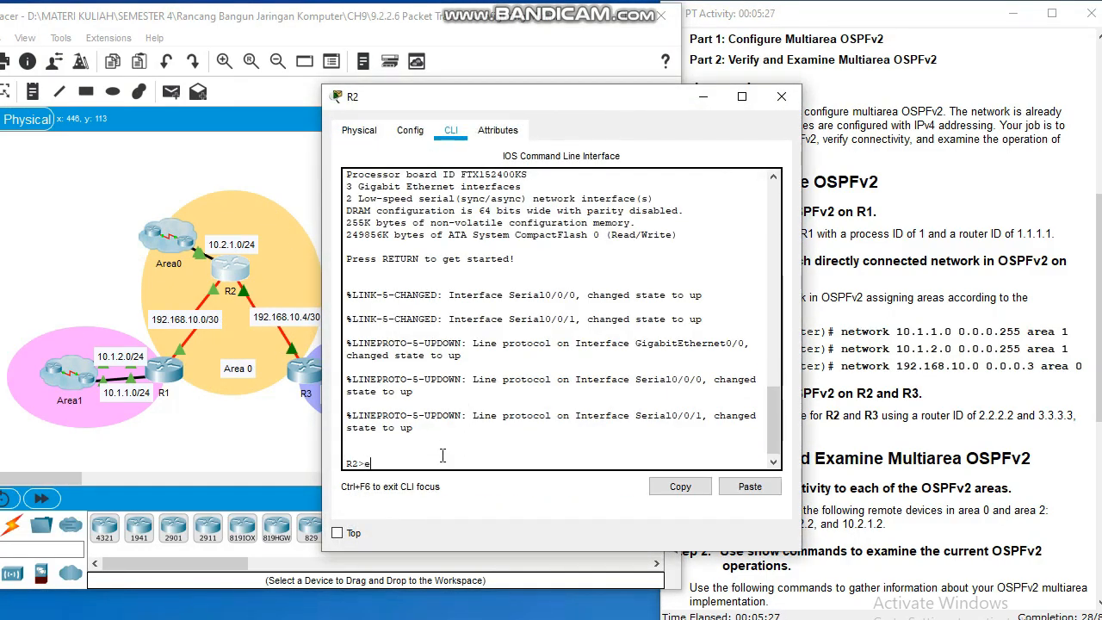
{"action": "type", "text": "en"}
{"action": "key", "text": "Return"}
{"action": "type", "text": "conf t"}
{"action": "key", "text": "Return"}
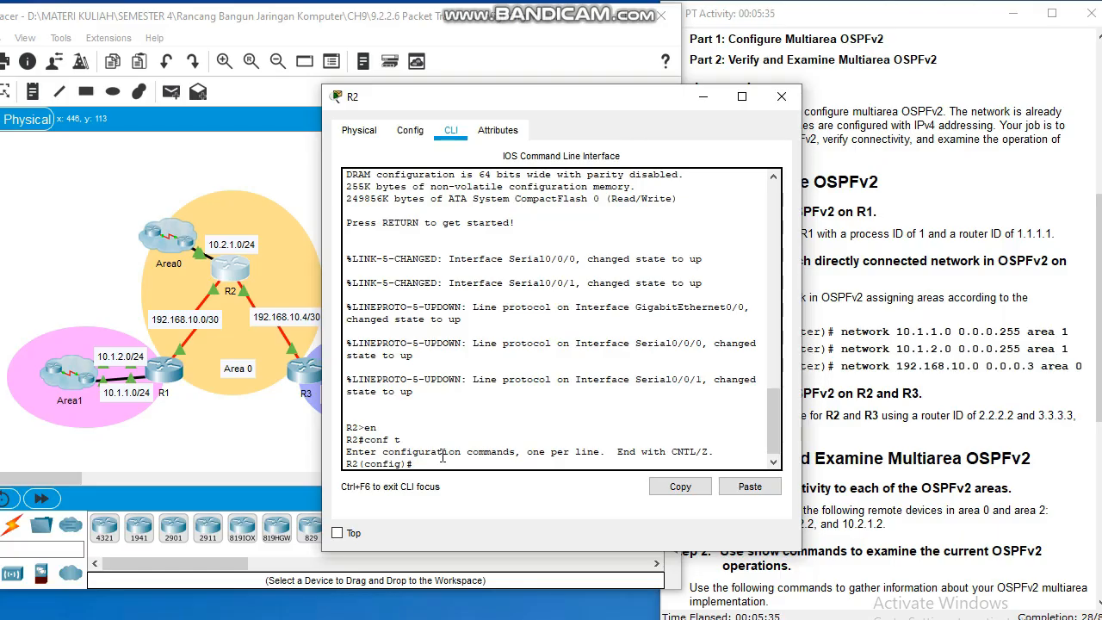
- Start OSPF routing with process ID 1 on R2
{"action": "type", "text": "outer od"}
{"action": "key", "text": "BackSpace"}
{"action": "type", "text": "s"}
{"action": "key", "text": "Tab"}
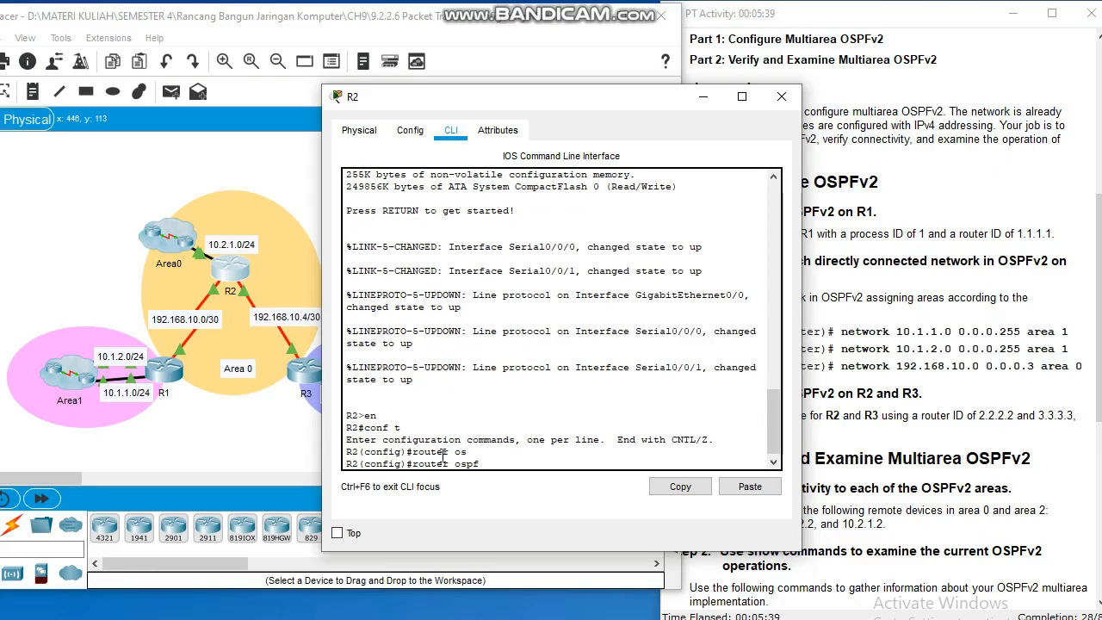
{"action": "type", "text": "1"}
{"action": "key", "text": "Return"}
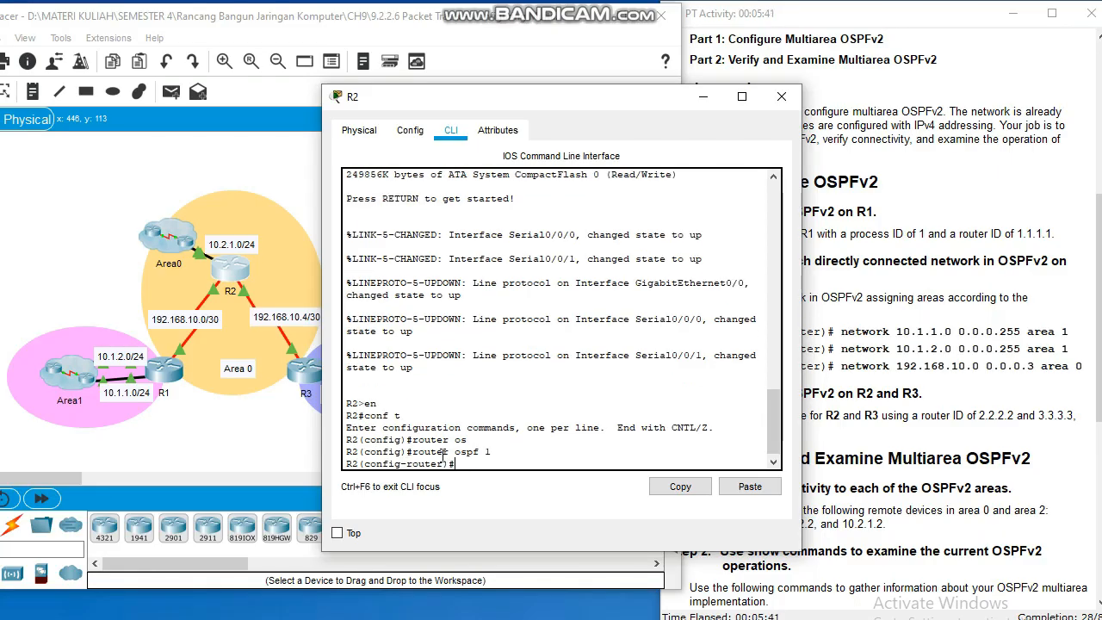
- Set R2's OSPF router ID to 2.2.2.2
{"action": "type", "text": "rout"}
{"action": "key", "text": "Tab"}
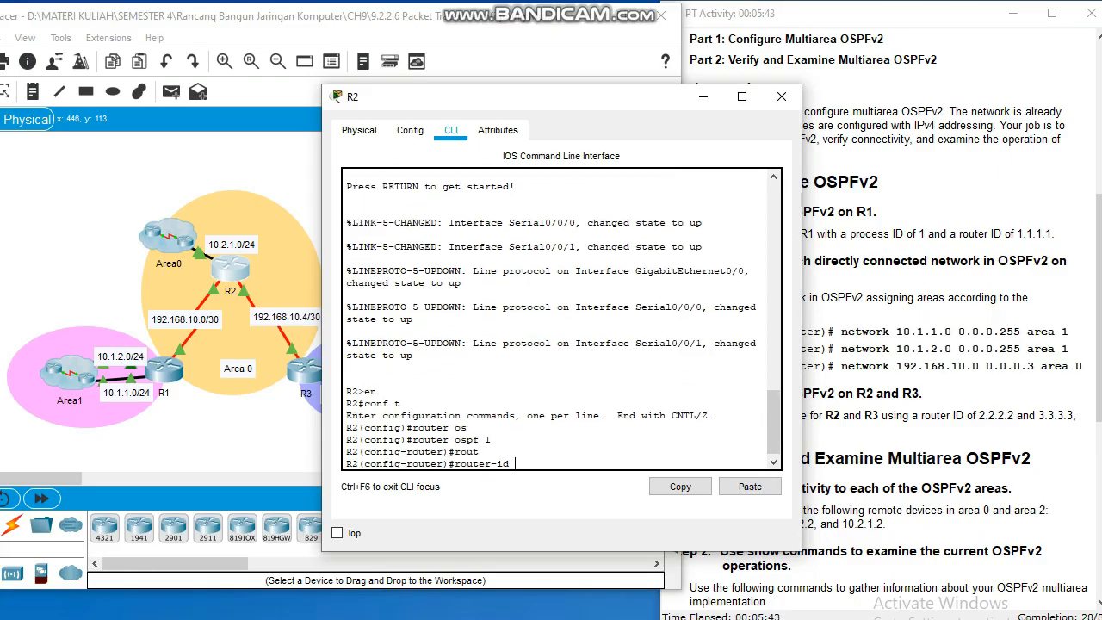
{"action": "type", "text": "2.2.2.2"}
{"action": "key", "text": "Return"}
- Move R2's window clear of the topology and advertise network 10.2.1.0 with wildcard 0.0.0.255 in OSPF area 0
{"action": "type", "text": "net"}
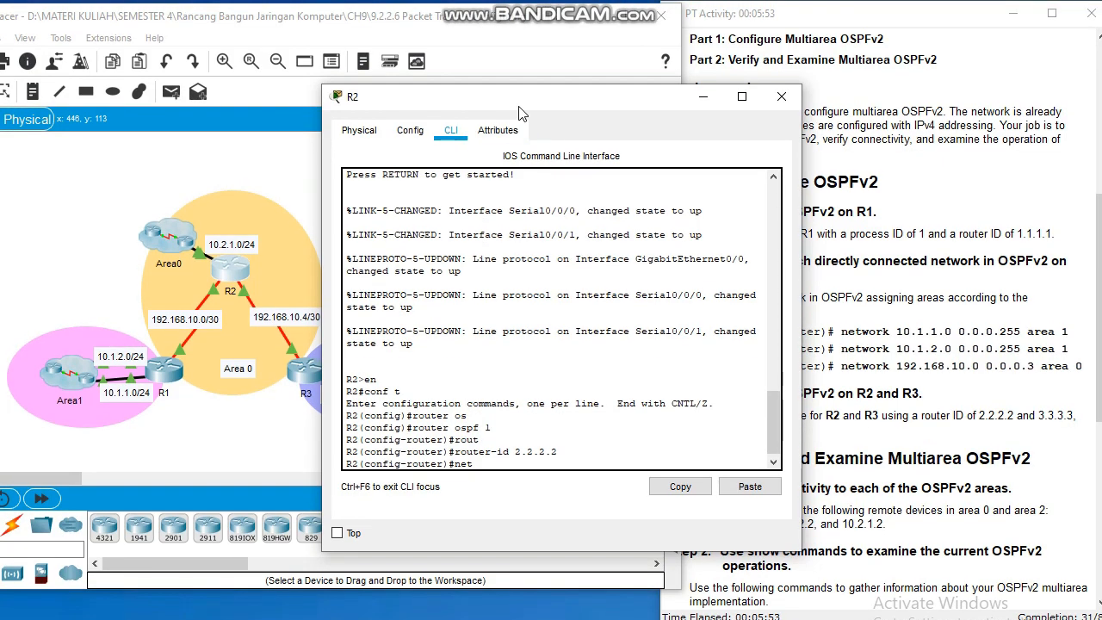
{"action": "left_click_drag", "start_coordinate": [525, 96], "coordinate": [800, 184]}
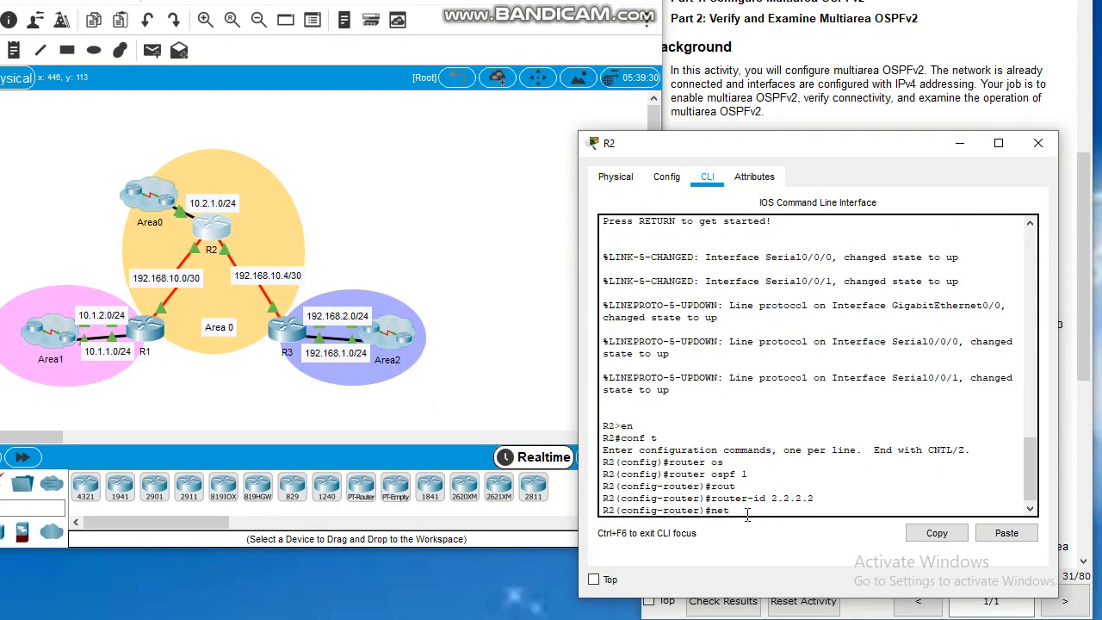
{"action": "type", "text": "wo"}
{"action": "key", "text": "Tab"}
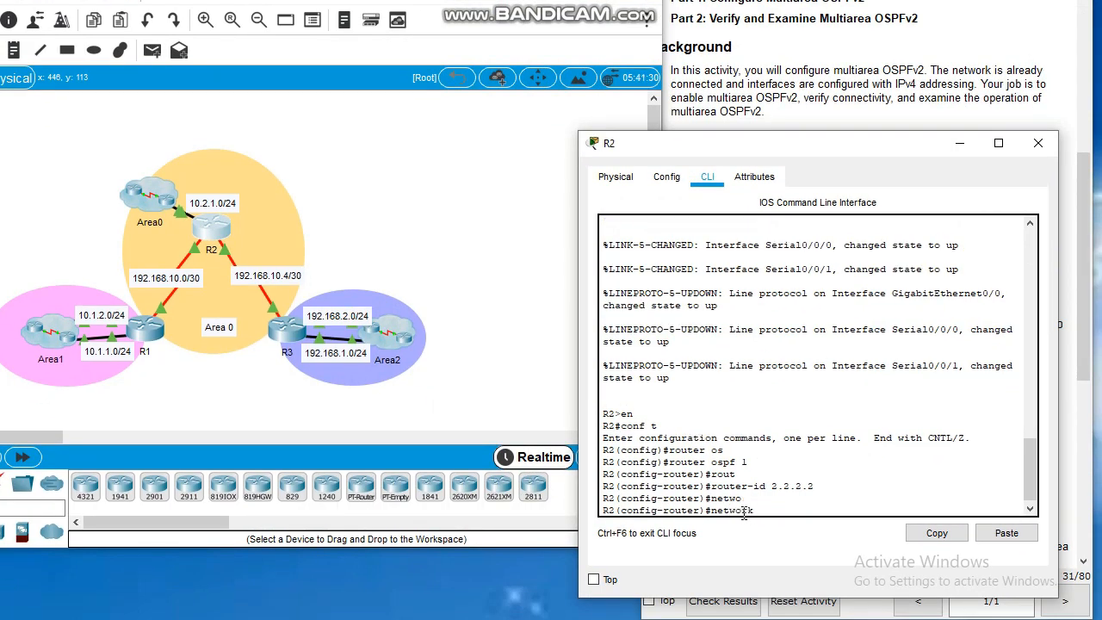
{"action": "type", "text": "10.2.1.0 0.0.0.255 area 0"}
{"action": "key", "text": "Return"}
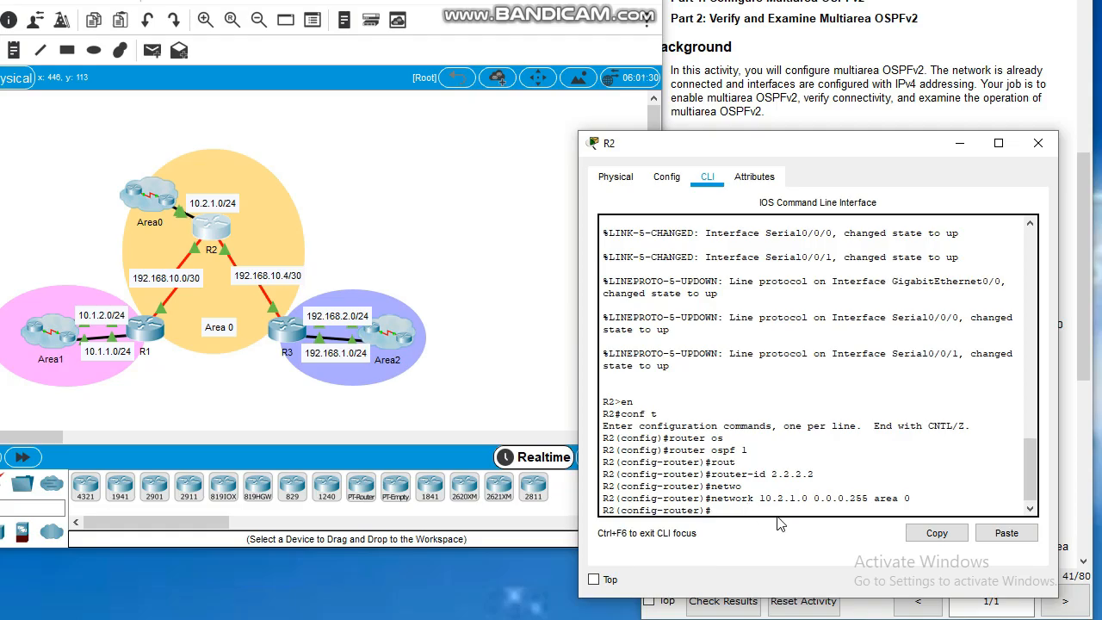
- Advertise network 192.168.10.0 with wildcard 0.0.0.3 in OSPF area 0 on R2
{"action": "type", "text": "netw"}
{"action": "key", "text": "Tab"}
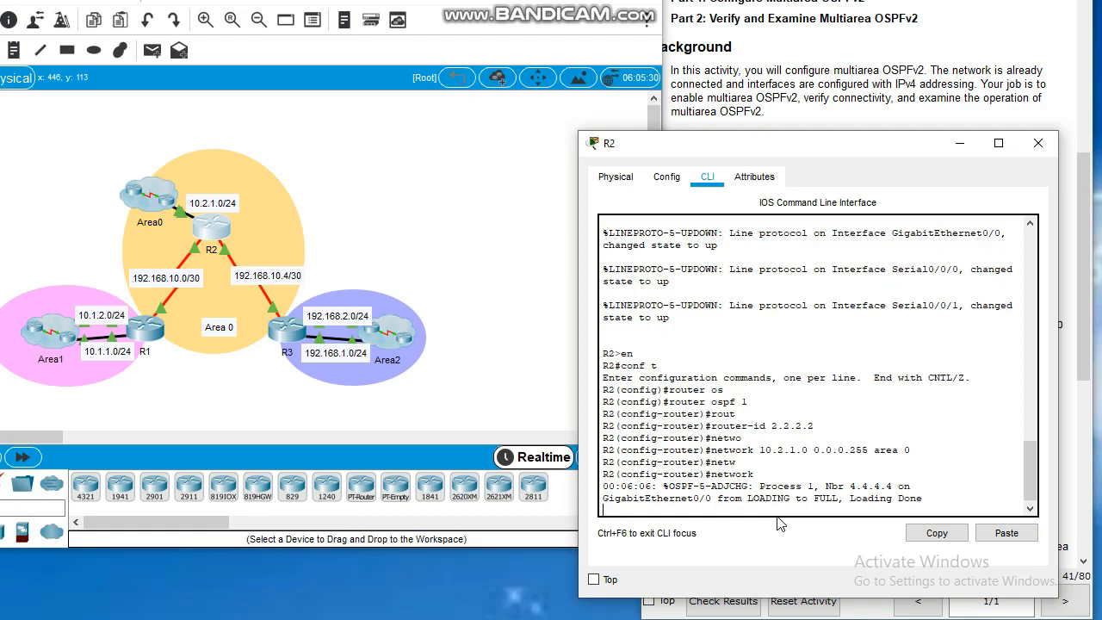
{"action": "type", "text": "192"}
{"action": "type", "text": "."}
{"action": "key", "text": "BackSpace"}
{"action": "type", "text": ".168.10.0 0.0.0.3 area 0"}
{"action": "key", "text": "Return"}
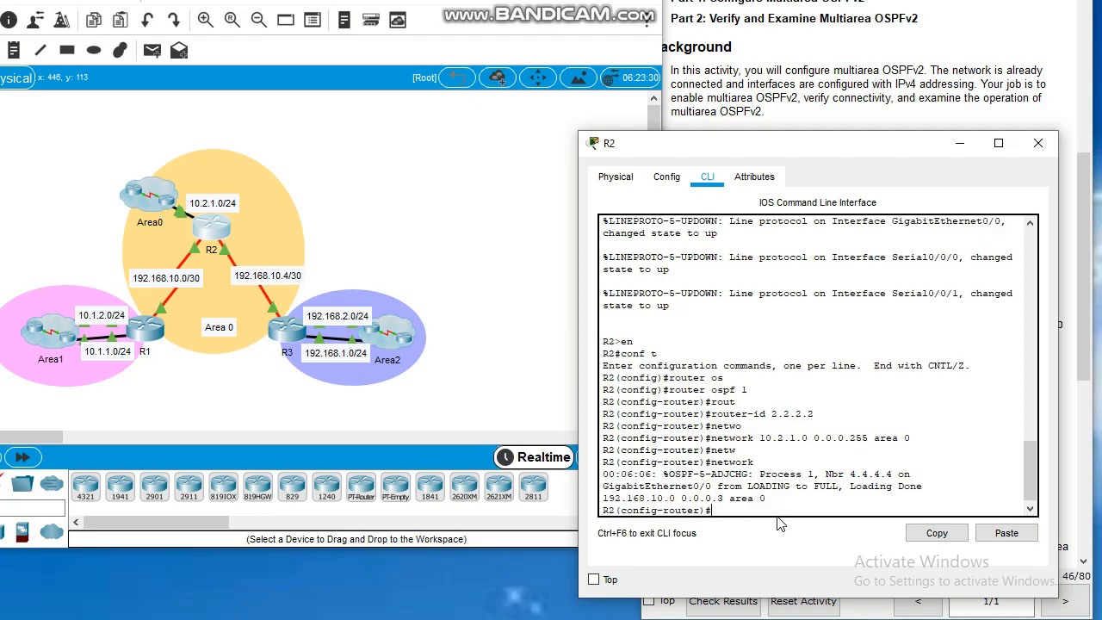
- Advertise network 192.168.10.4 with wildcard 0.0.0.3 in OSPF area 0 on R2
{"action": "type", "text": "netw"}
{"action": "key", "text": "Tab"}
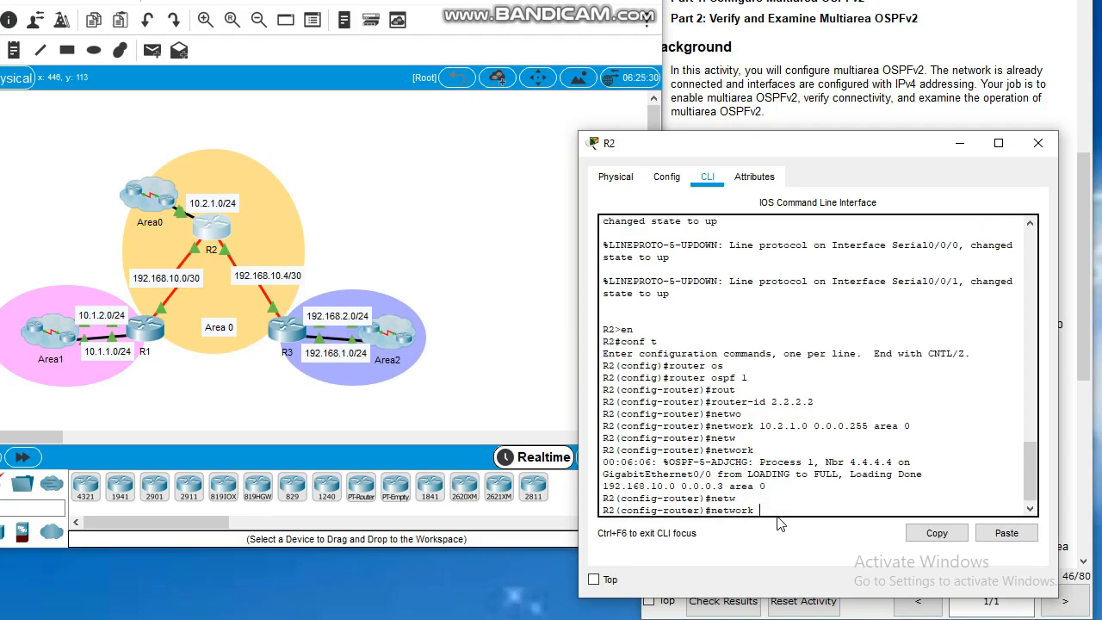
{"action": "type", "text": "192.1"}
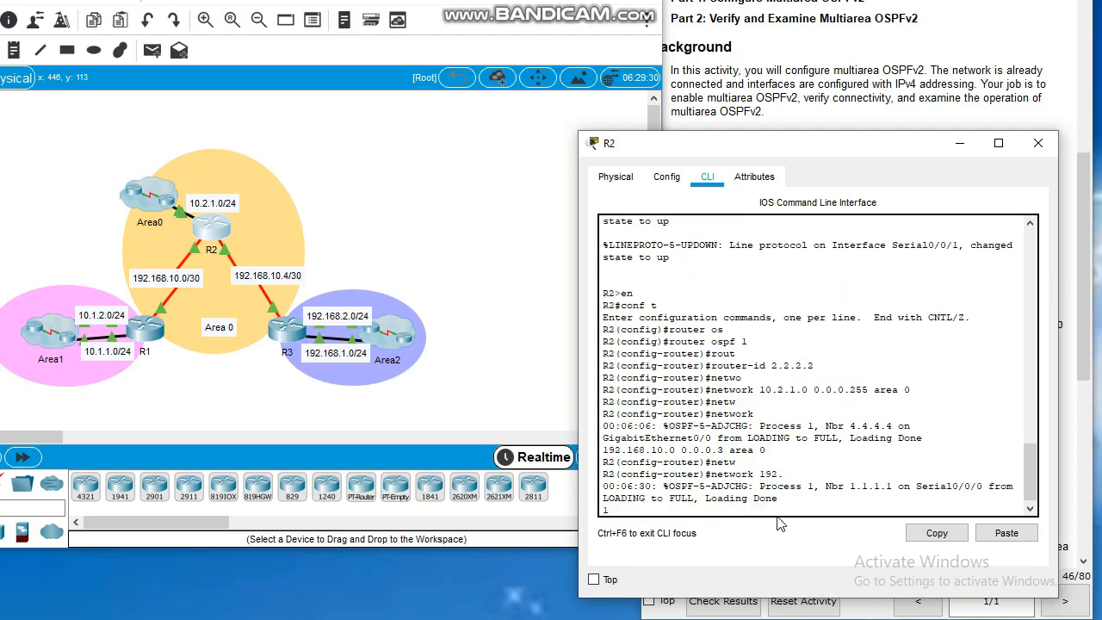
{"action": "type", "text": "68.10.4 0.0.0.3 area 0"}
{"action": "key", "text": "Return"}
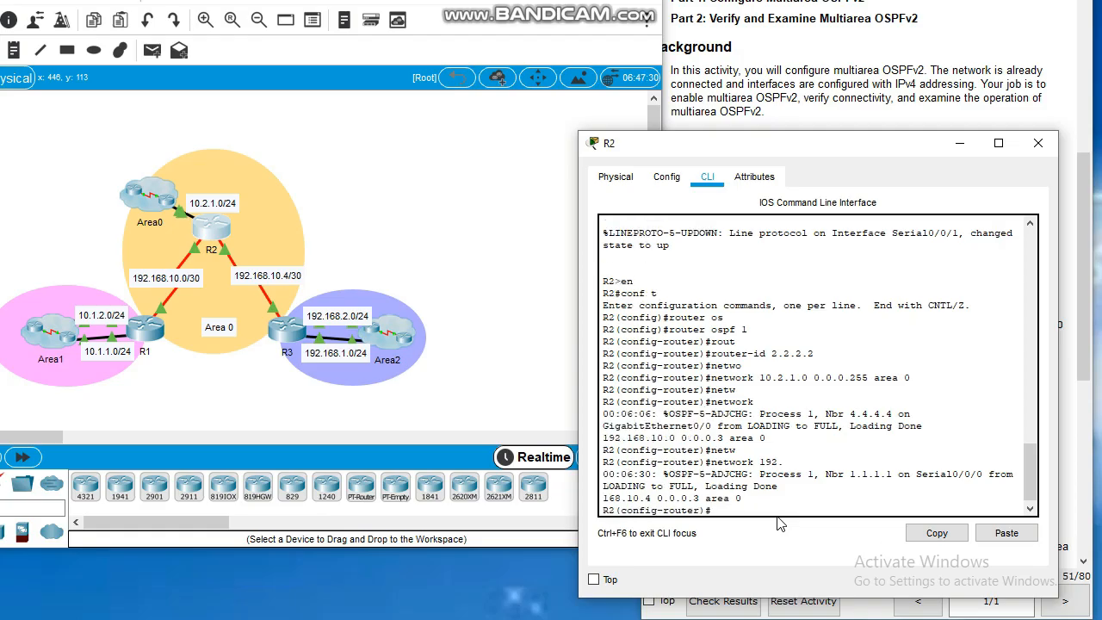
{"action": "key", "text": "Return"}
{"action": "key", "text": "Return"}
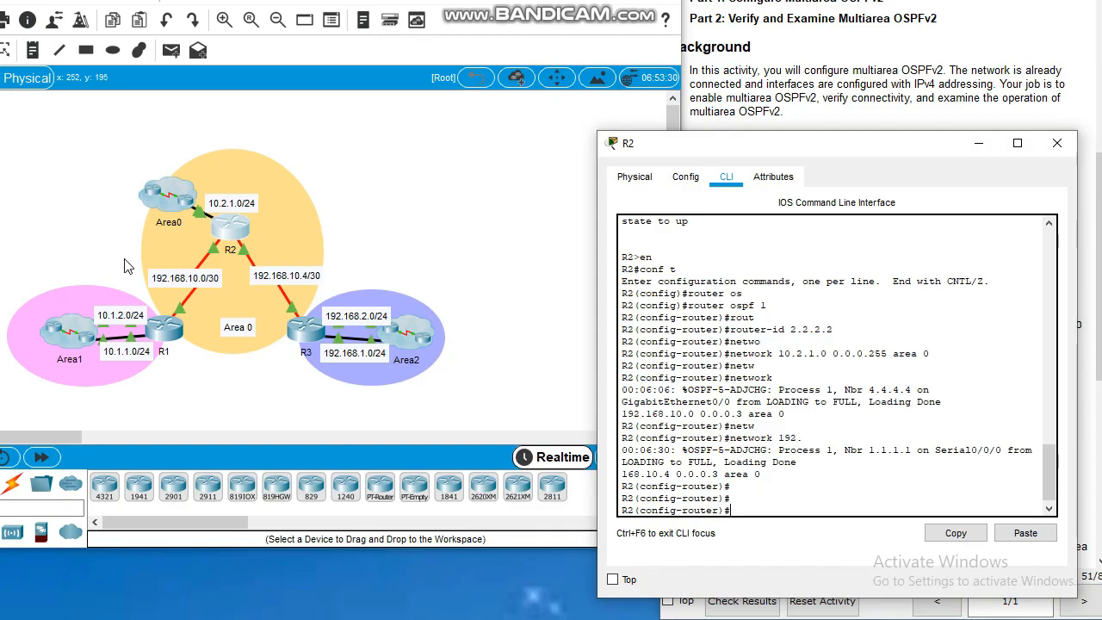
{"action": "left_click", "coordinate": [206, 181]}
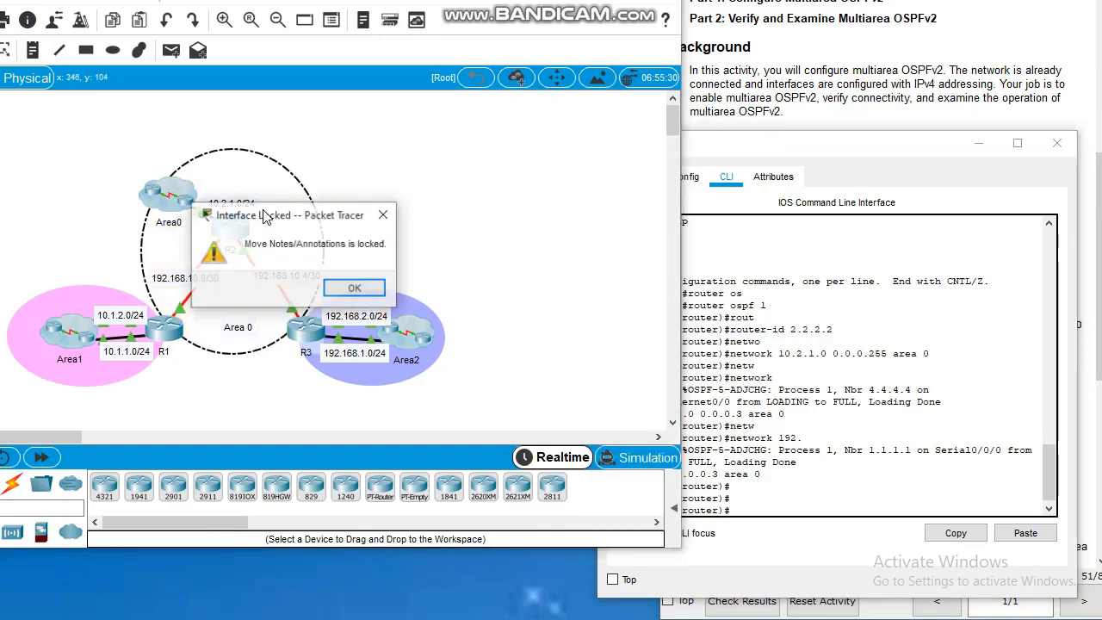
{"action": "left_click", "coordinate": [383, 215]}
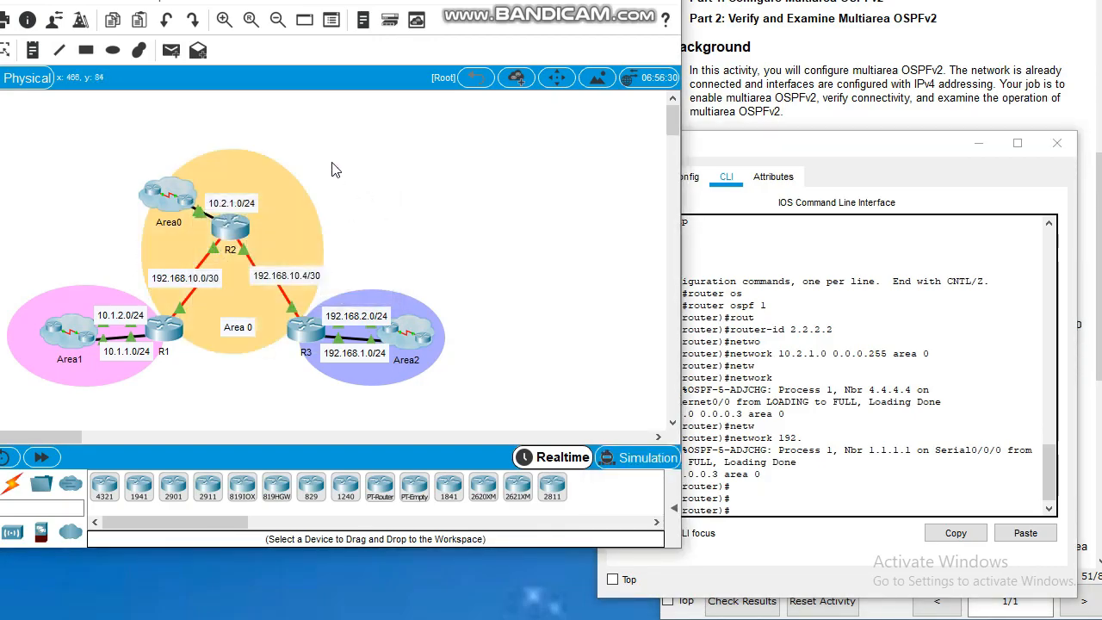
{"action": "left_click", "coordinate": [218, 207]}
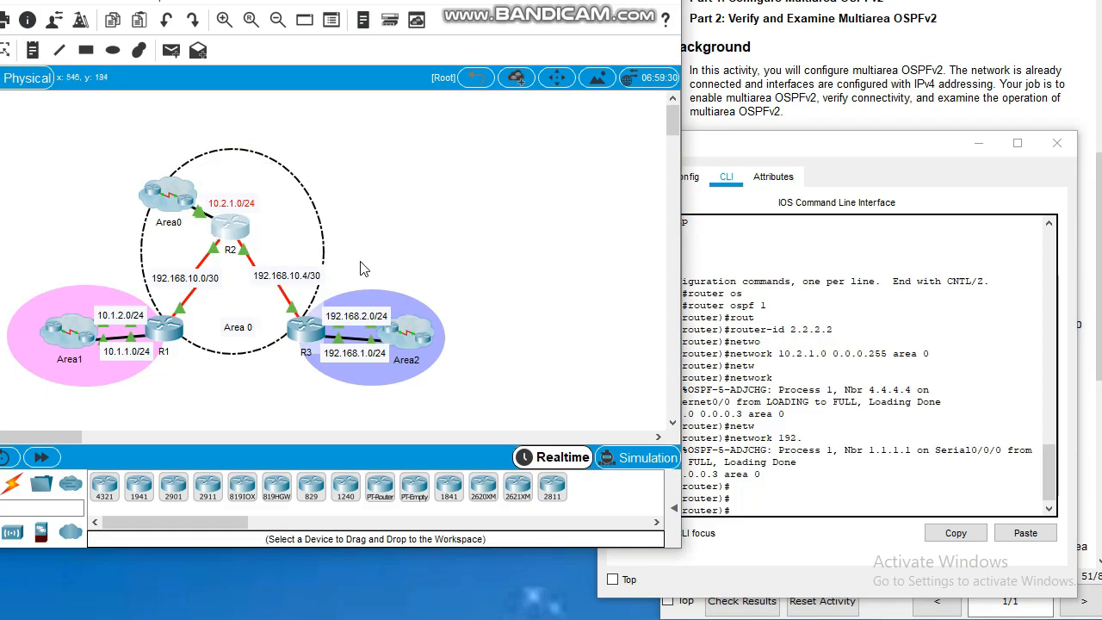
{"action": "left_click_drag", "start_coordinate": [123, 268], "coordinate": [235, 298]}
{"action": "left_click_drag", "start_coordinate": [403, 264], "coordinate": [247, 298]}
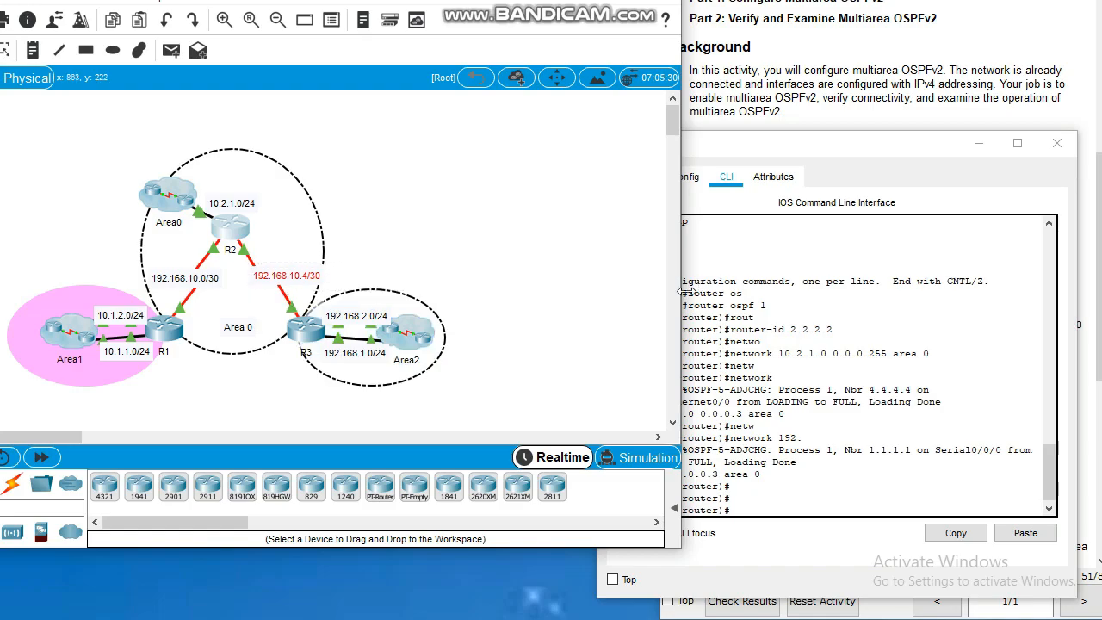
{"action": "left_click", "coordinate": [564, 315]}
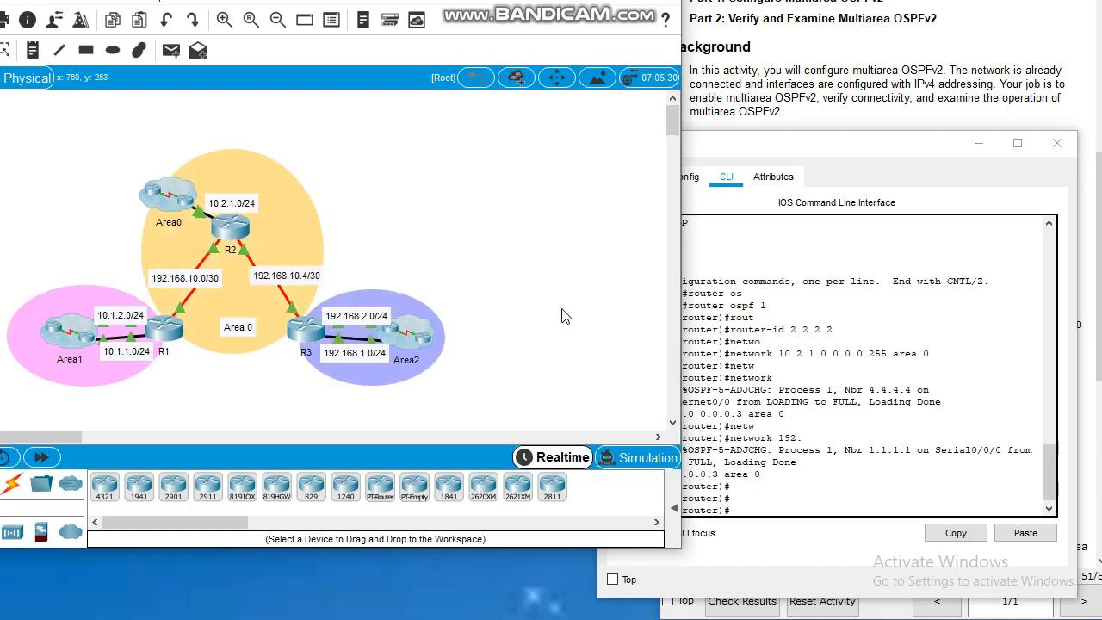
- Open R3's command line and enter global configuration mode
{"action": "left_click", "coordinate": [307, 345]}
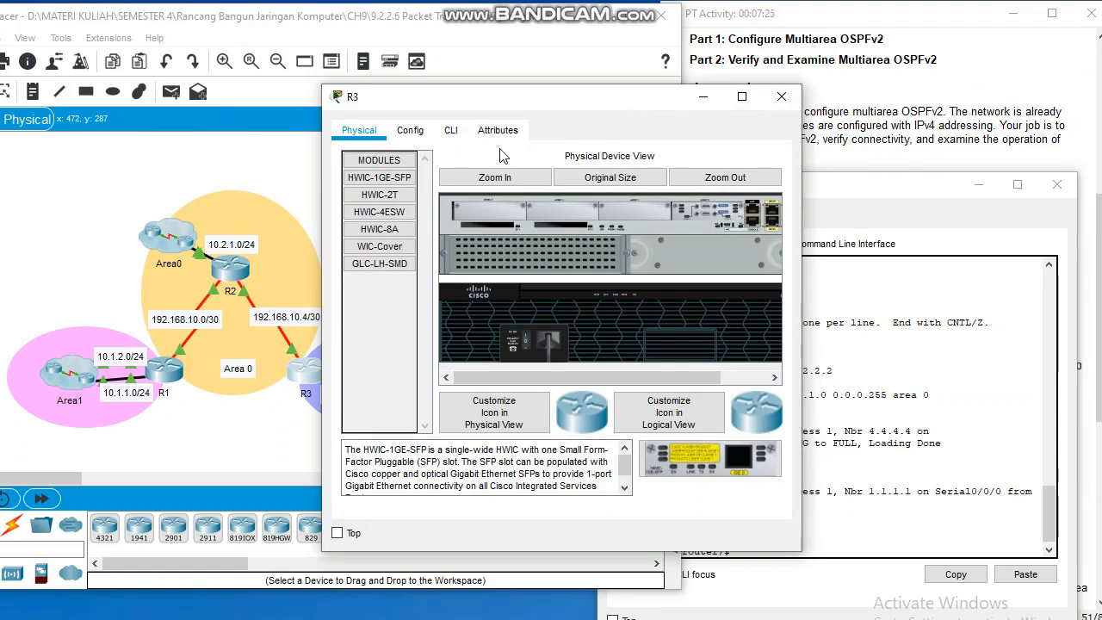
{"action": "left_click", "coordinate": [449, 131]}
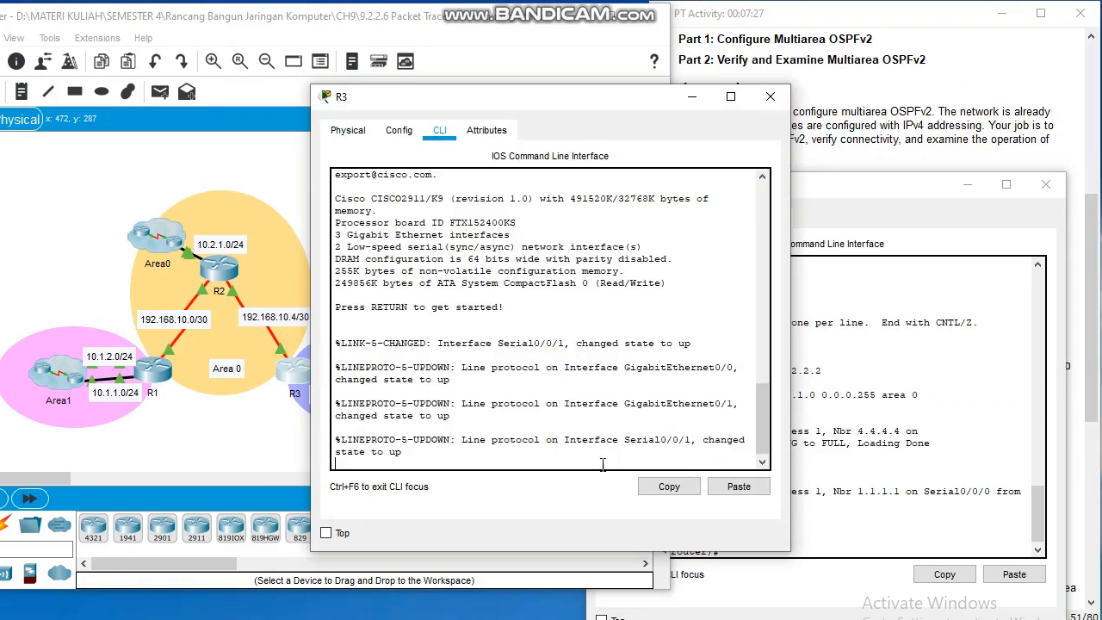
{"action": "key", "text": "Return"}
{"action": "type", "text": "en"}
{"action": "key", "text": "Return"}
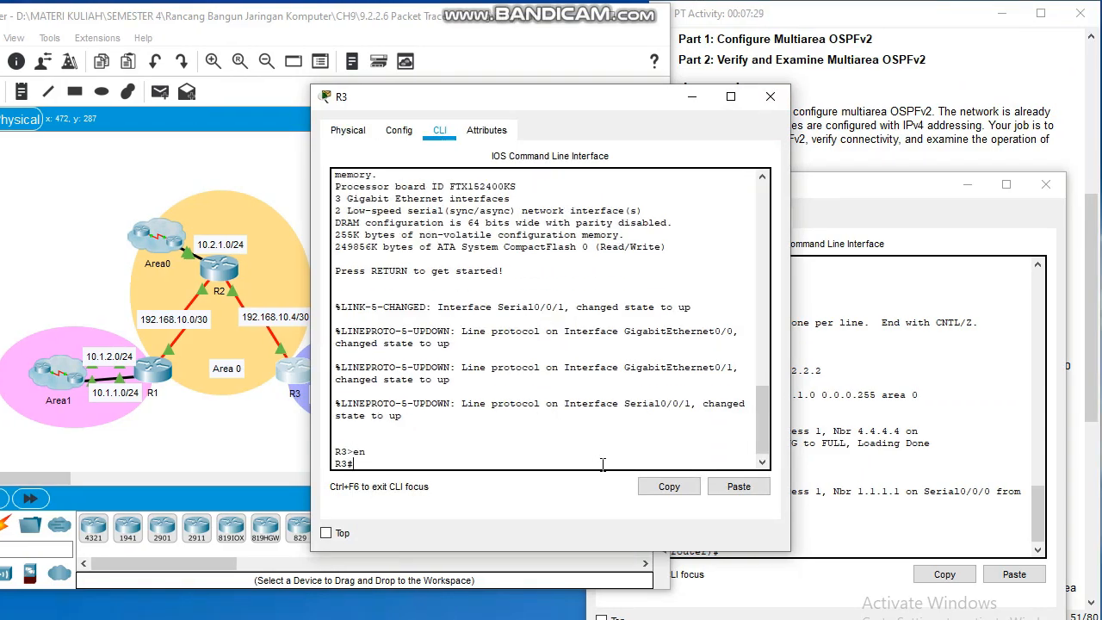
{"action": "type", "text": "conf t"}
{"action": "key", "text": "Return"}
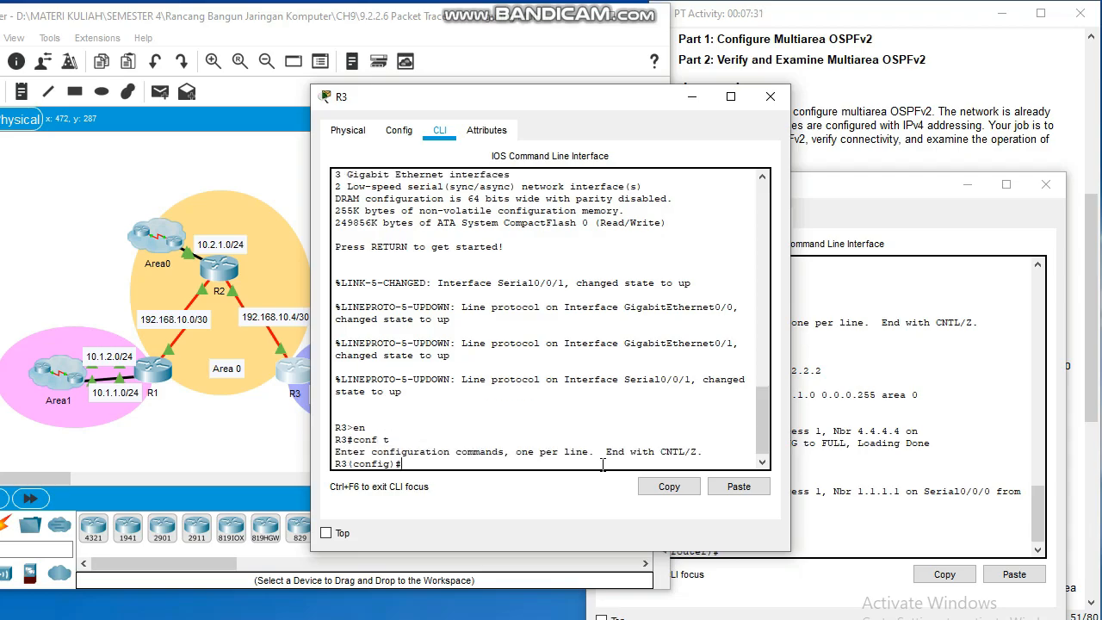
- Start OSPF routing with process ID 1 on R3
{"action": "type", "text": "router"}
{"action": "key", "text": "Tab"}
{"action": "type", "text": "os["}
{"action": "key", "text": "Tab"}
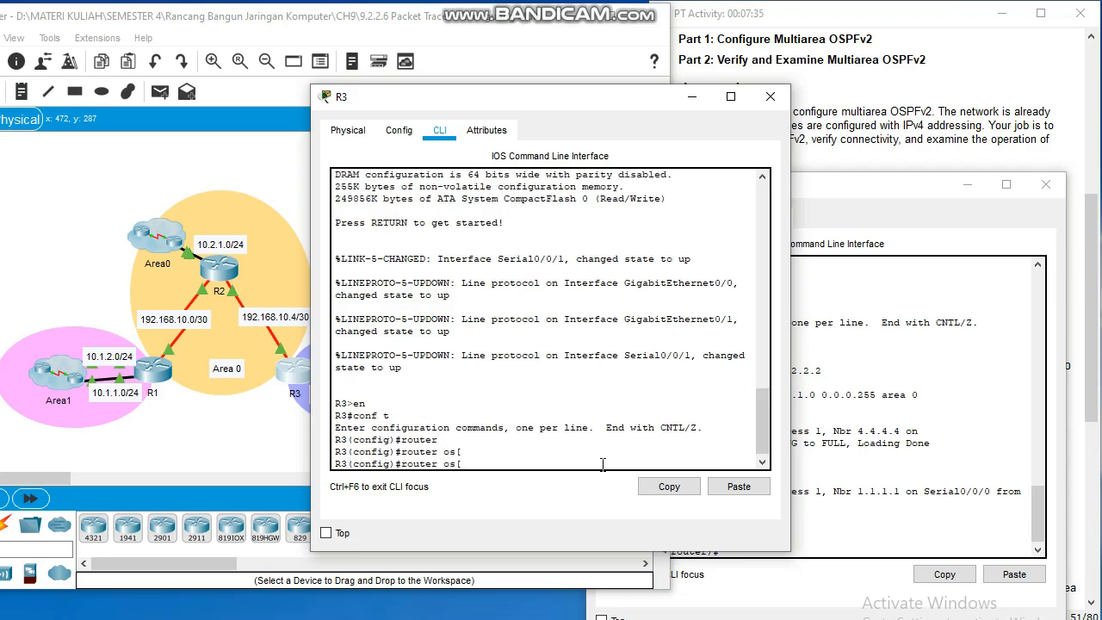
{"action": "key", "text": "BackSpace"}
{"action": "key", "text": "BackSpace"}
{"action": "type", "text": "spf 1"}
{"action": "key", "text": "Return"}
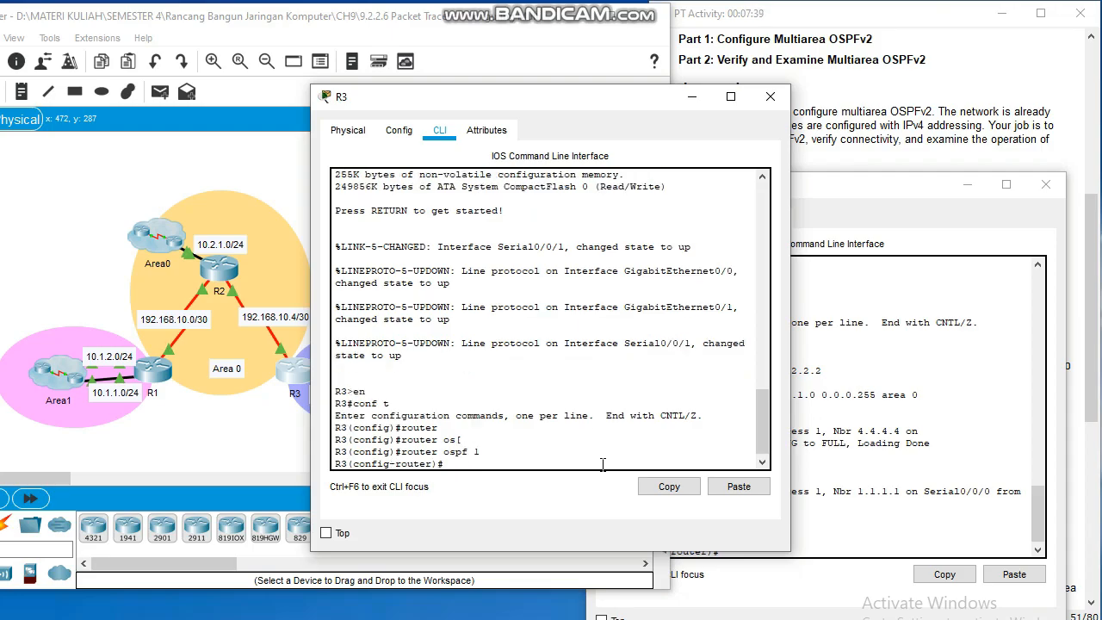
- Set R3's OSPF router ID to 3.3.3.3
{"action": "type", "text": "router"}
{"action": "key", "text": "Tab"}
{"action": "type", "text": "3.3.3.3"}
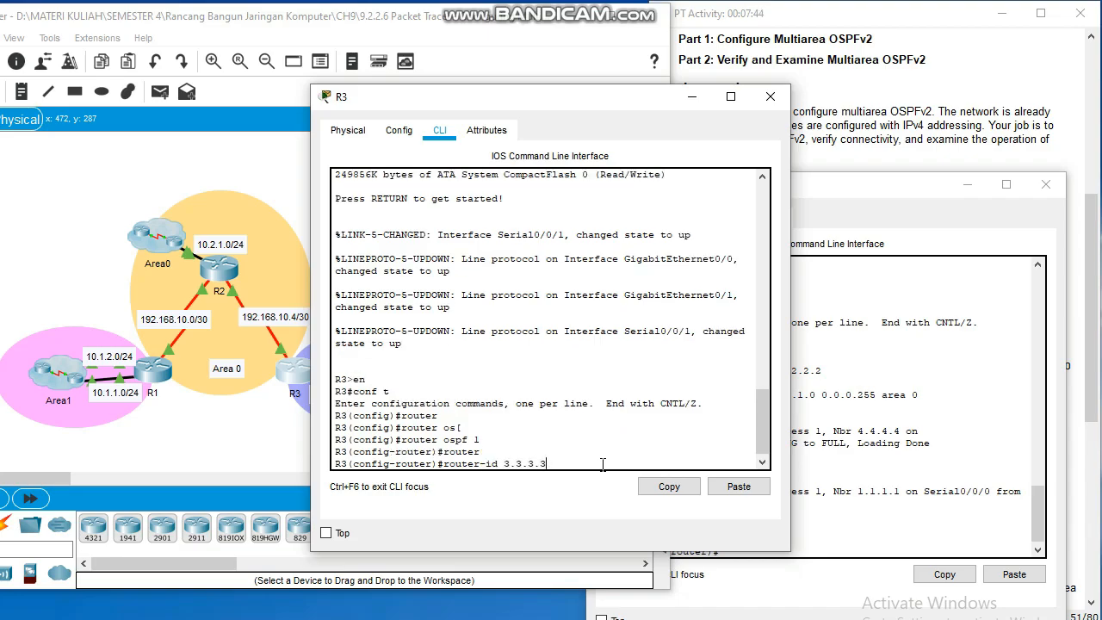
{"action": "key", "text": "Return"}
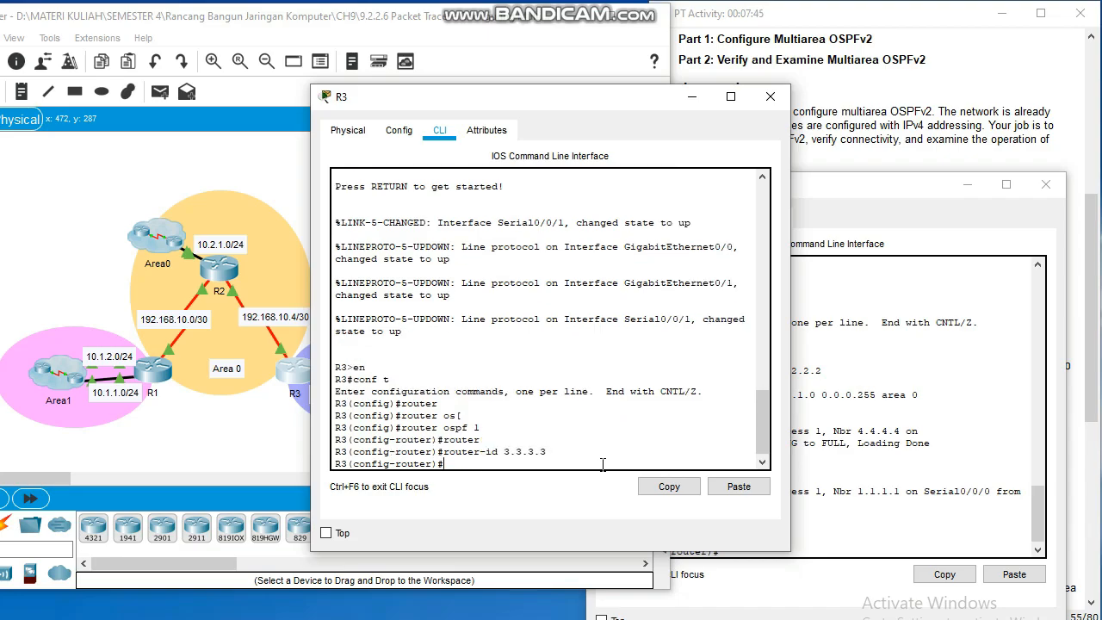
- Begin a network command on R3 and move its window clear of the topology diagram
{"action": "type", "text": "network"}
{"action": "left_click_drag", "start_coordinate": [422, 99], "coordinate": [704, 160]}
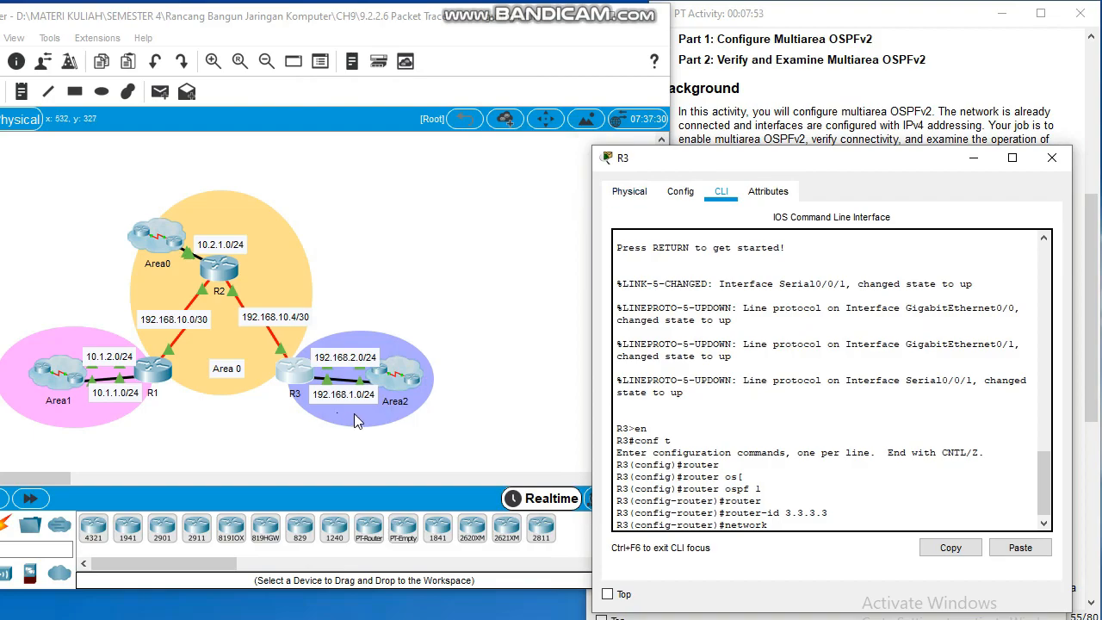
{"action": "left_click", "coordinate": [315, 345]}
{"action": "left_click", "coordinate": [315, 345]}
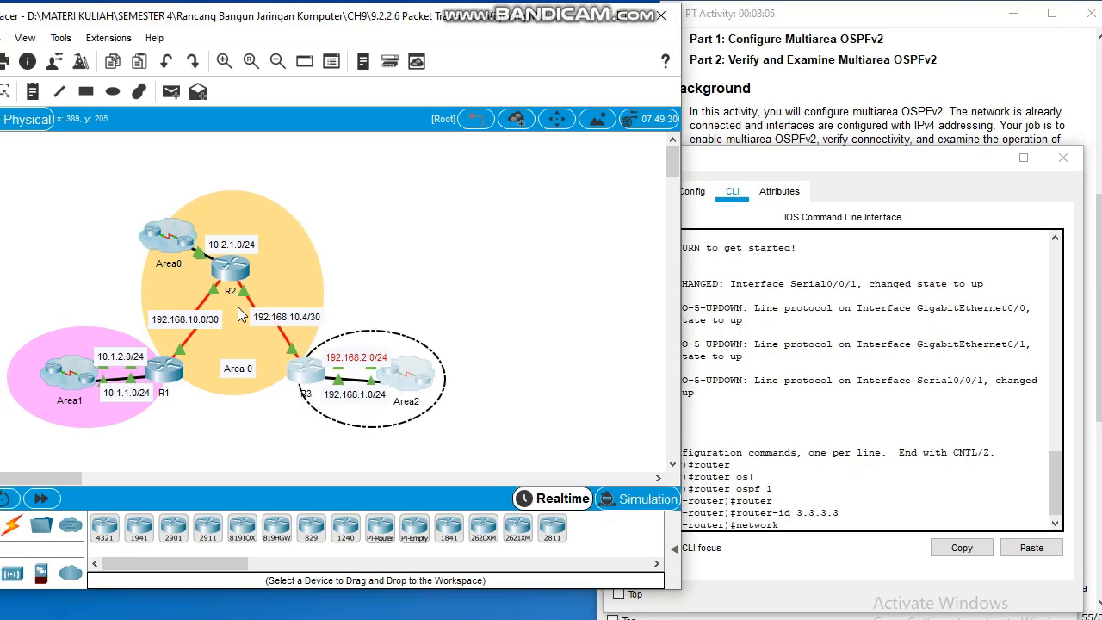
{"action": "left_click_drag", "start_coordinate": [246, 304], "coordinate": [331, 307]}
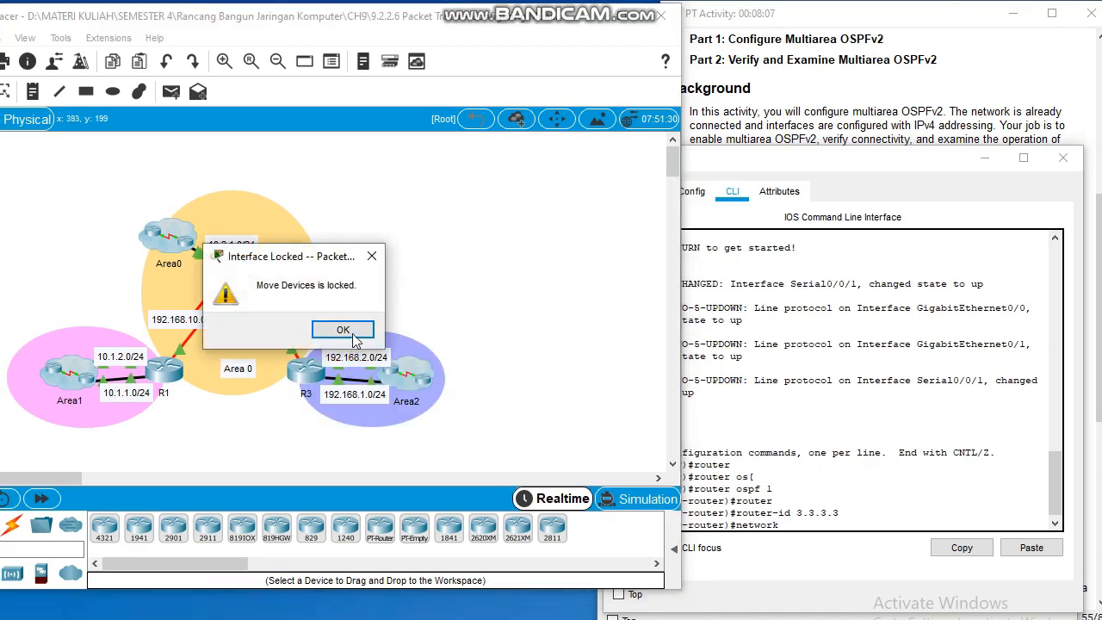
{"action": "left_click", "coordinate": [373, 237]}
{"action": "left_click", "coordinate": [377, 256]}
{"action": "left_click_drag", "start_coordinate": [370, 277], "coordinate": [265, 338]}
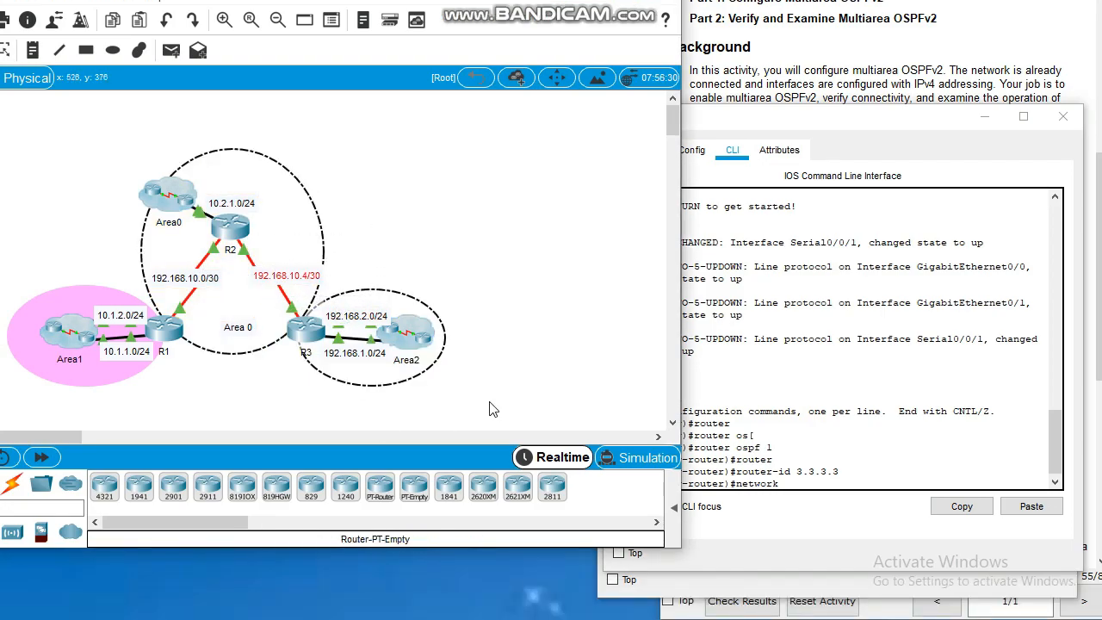
{"action": "left_click", "coordinate": [532, 369]}
- Complete the network command on R3 to advertise 192.168.2.0 with wildcard 0.0.0.255 in OSPF area 2
{"action": "left_click", "coordinate": [806, 506]}
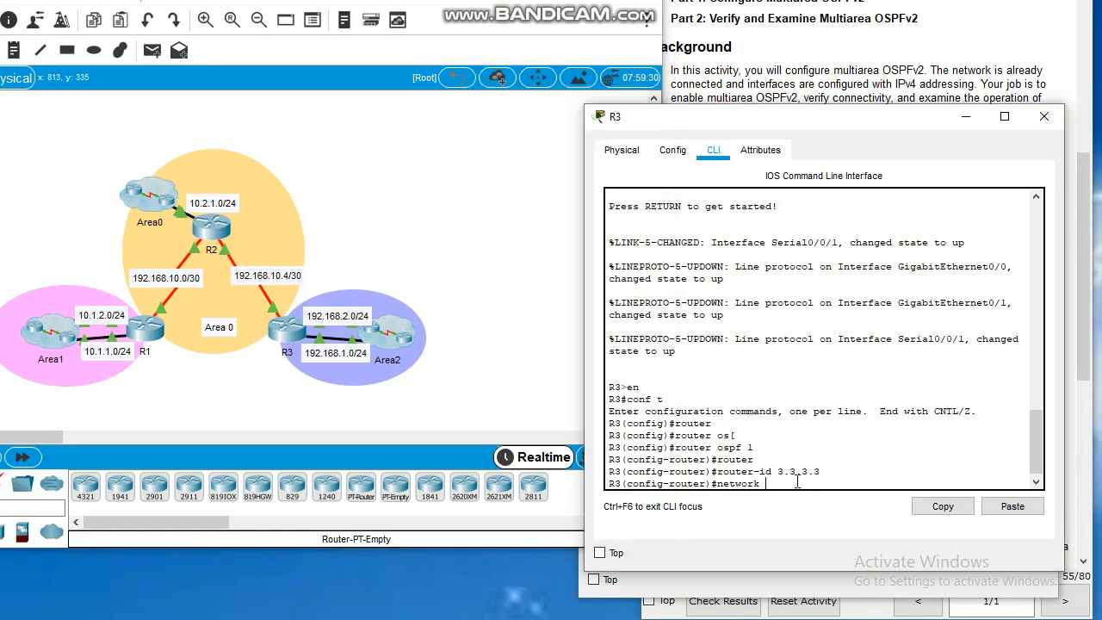
{"action": "type", "text": "192.168.2.0 0.0.0.255 area 2"}
{"action": "key", "text": "Return"}
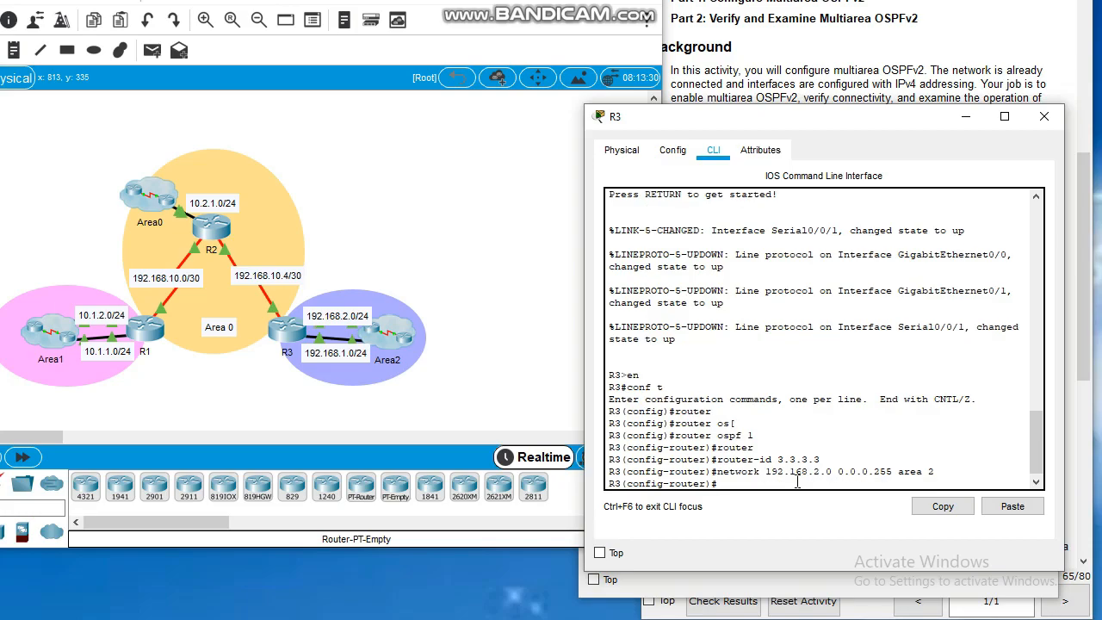
- Advertise network 192.168.1.0 with wildcard 0.0.0.255 in OSPF area 2 on R3
{"action": "type", "text": "netw"}
{"action": "key", "text": "Tab"}
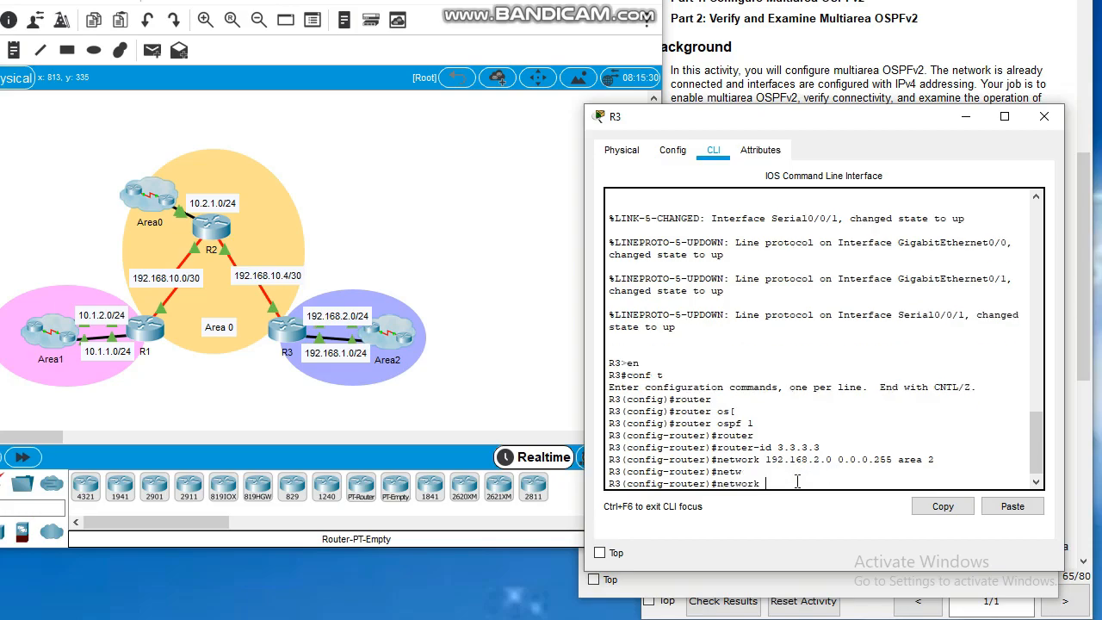
{"action": "type", "text": "192"}
{"action": "type", "text": ".168."}
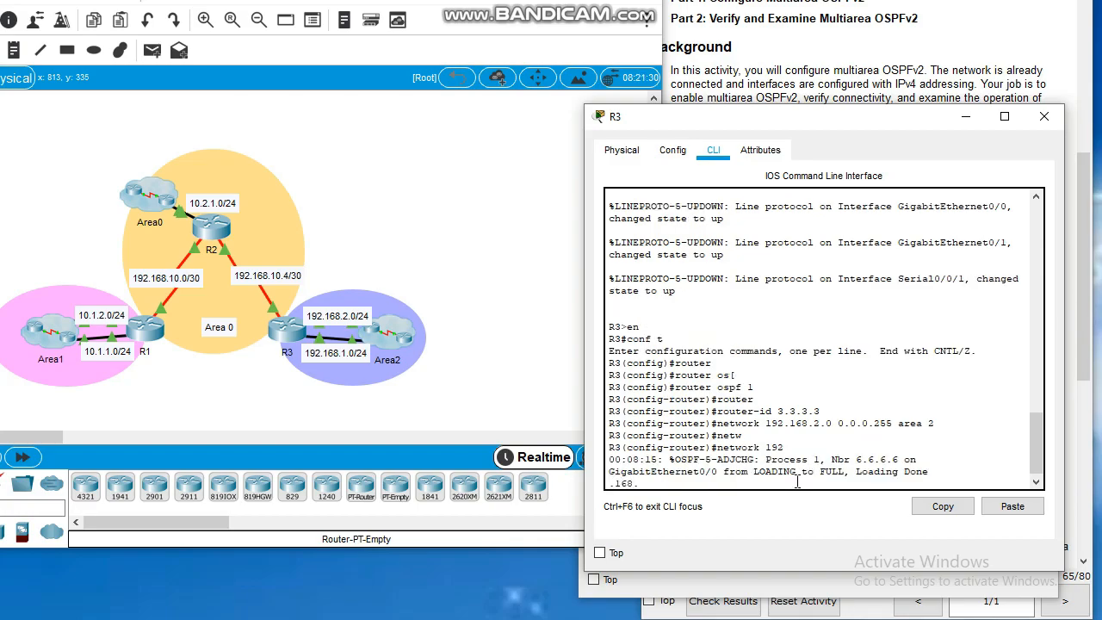
{"action": "type", "text": "1.0 0.0.0"}
{"action": "type", "text": "255"}
{"action": "key", "text": "BackSpace"}
{"action": "key", "text": "BackSpace"}
{"action": "key", "text": "BackSpace"}
{"action": "type", "text": "255 area 2"}
{"action": "key", "text": "Return"}
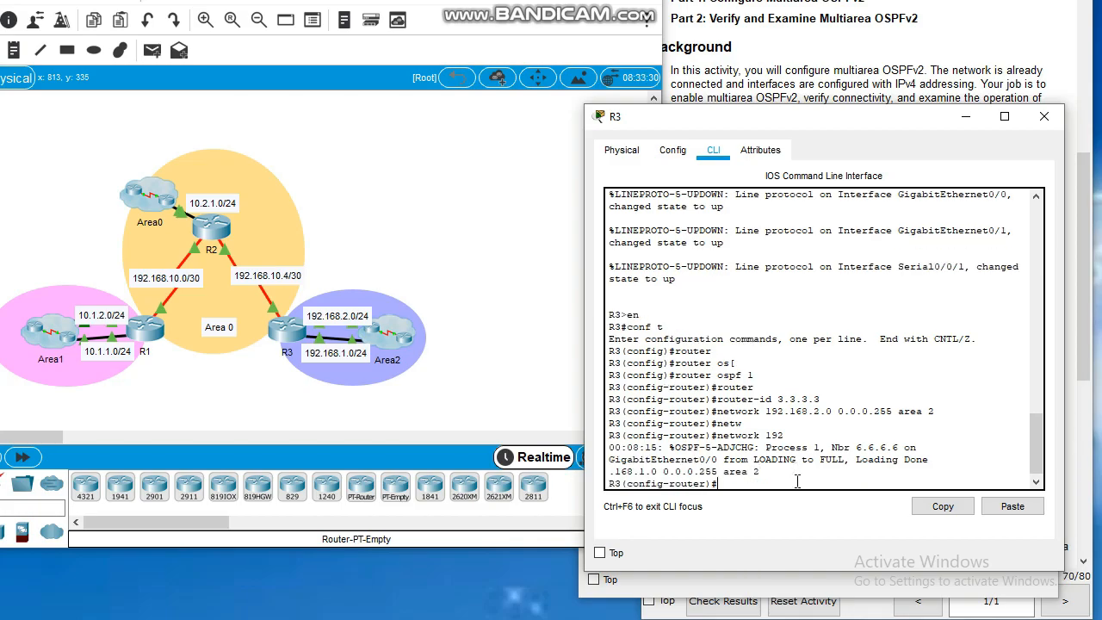
- Advertise network 192.168.10.4 with wildcard 0.0.0.3 in OSPF area 0 on R3
{"action": "type", "text": "netw"}
{"action": "key", "text": "Tab"}
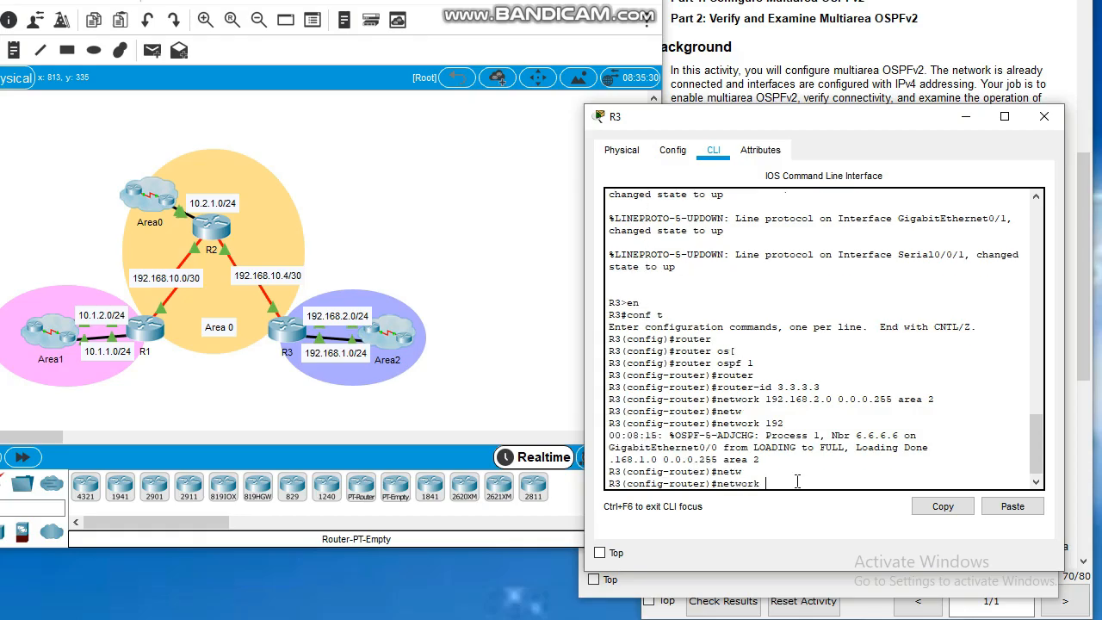
{"action": "type", "text": "192.168"}
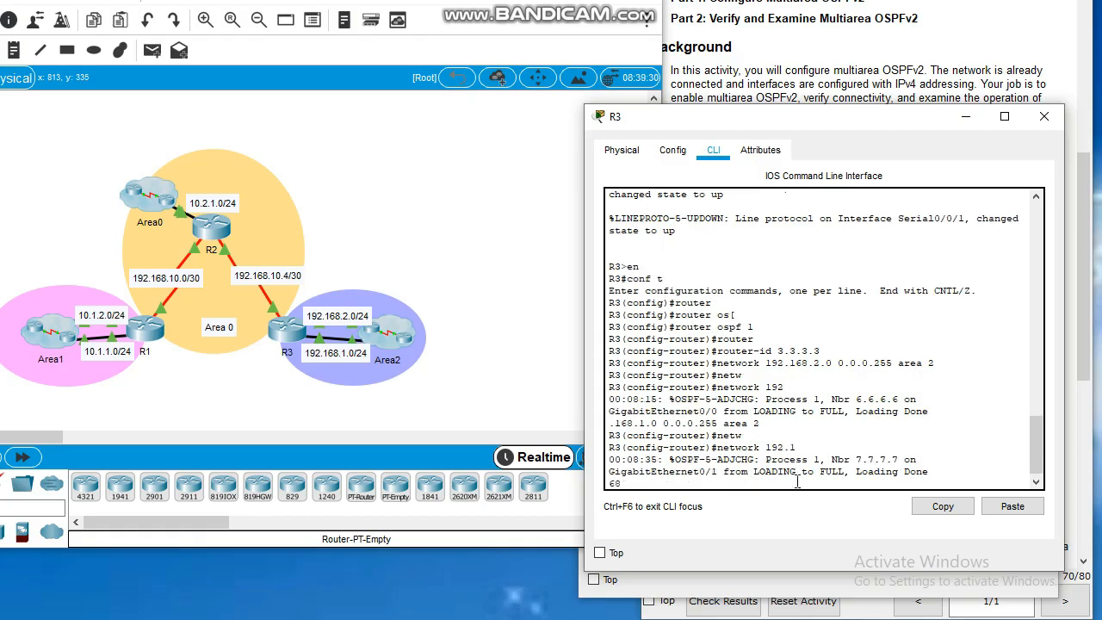
{"action": "type", "text": ".10.4"}
{"action": "type", "text": " 0.0.0."}
{"action": "type", "text": "3"}
{"action": "type", "text": " area"}
{"action": "type", "text": " 0"}
{"action": "key", "text": "Return"}
{"action": "key", "text": "Return"}
{"action": "key", "text": "Return"}
{"action": "key", "text": "Return"}
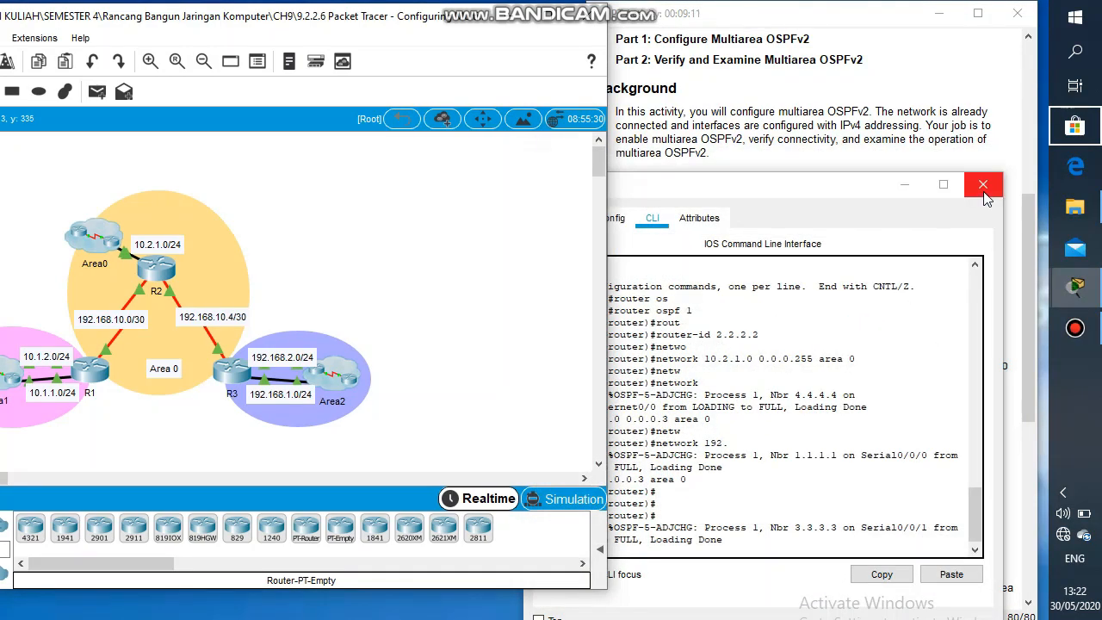
- Close the open router console and examine the Part 2 connectivity verification instructions in the activity window
{"action": "left_click", "coordinate": [988, 160]}
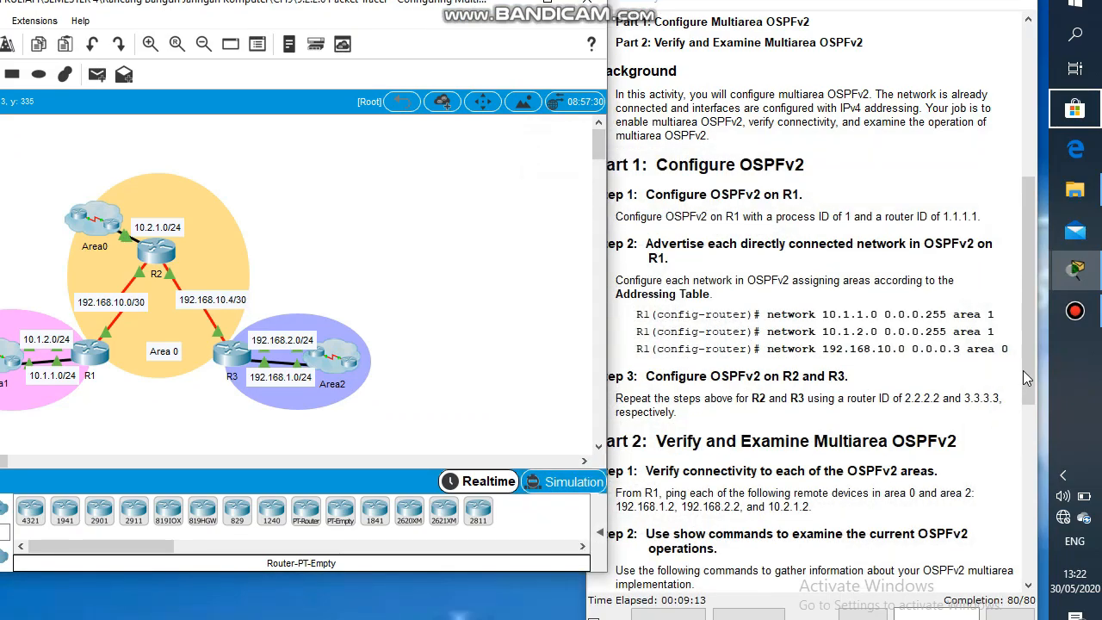
{"action": "left_click", "coordinate": [1024, 370]}
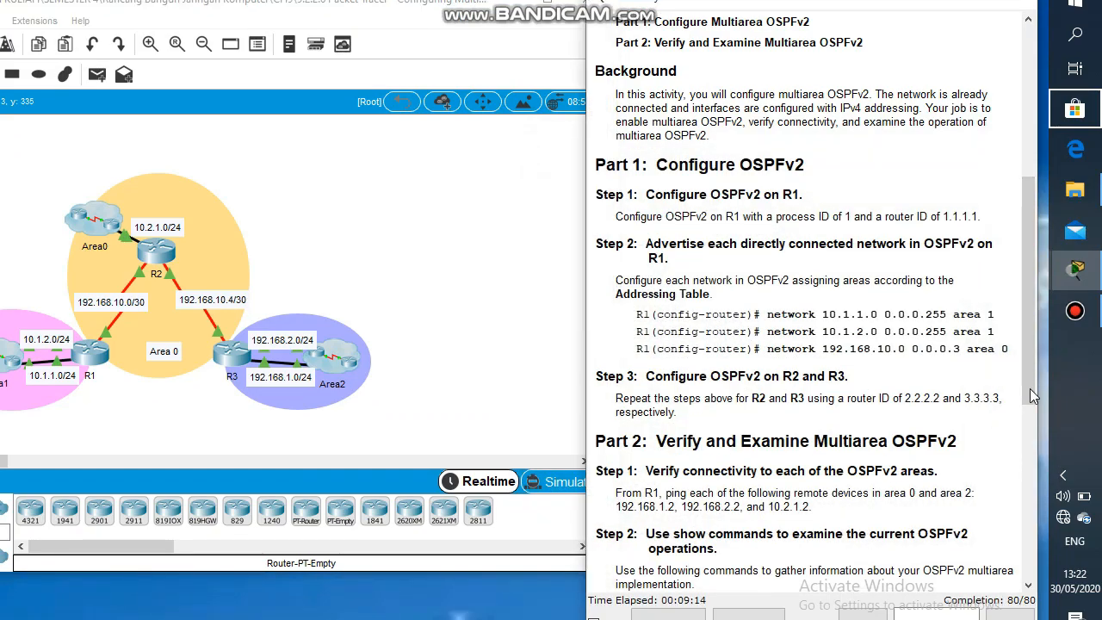
{"action": "scroll", "coordinate": [1030, 388], "scroll_direction": "down", "scroll_amount": 2}
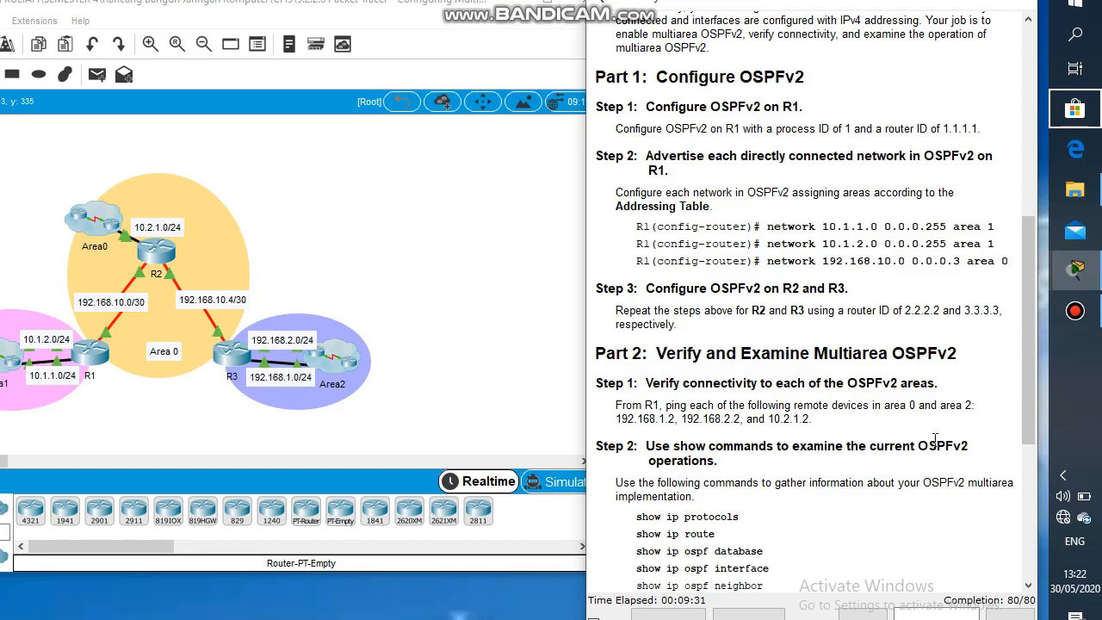
{"action": "left_click_drag", "start_coordinate": [843, 444], "coordinate": [636, 420]}
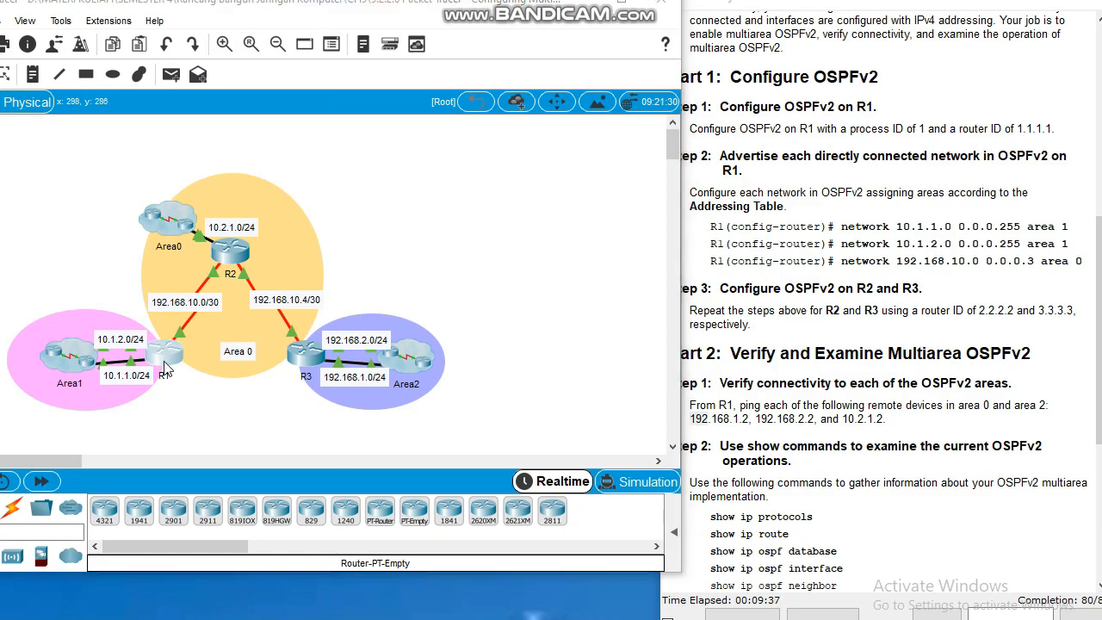
- Open R1's command line, end configuration mode, and move its window clear of the activity instructions
{"action": "left_click", "coordinate": [92, 369]}
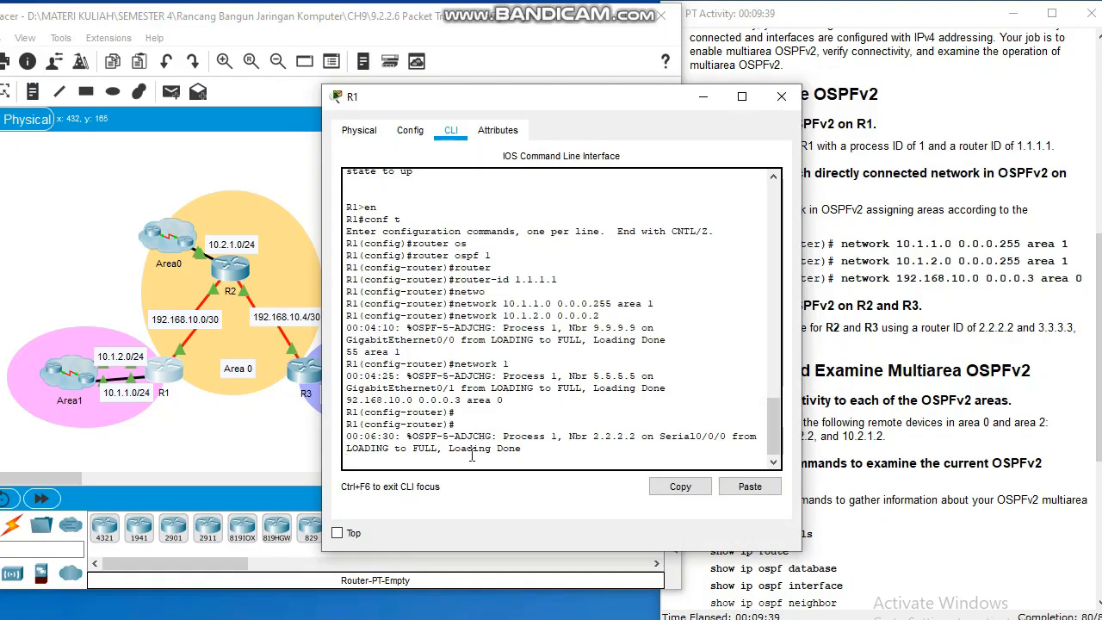
{"action": "key", "text": "Return"}
{"action": "type", "text": "end"}
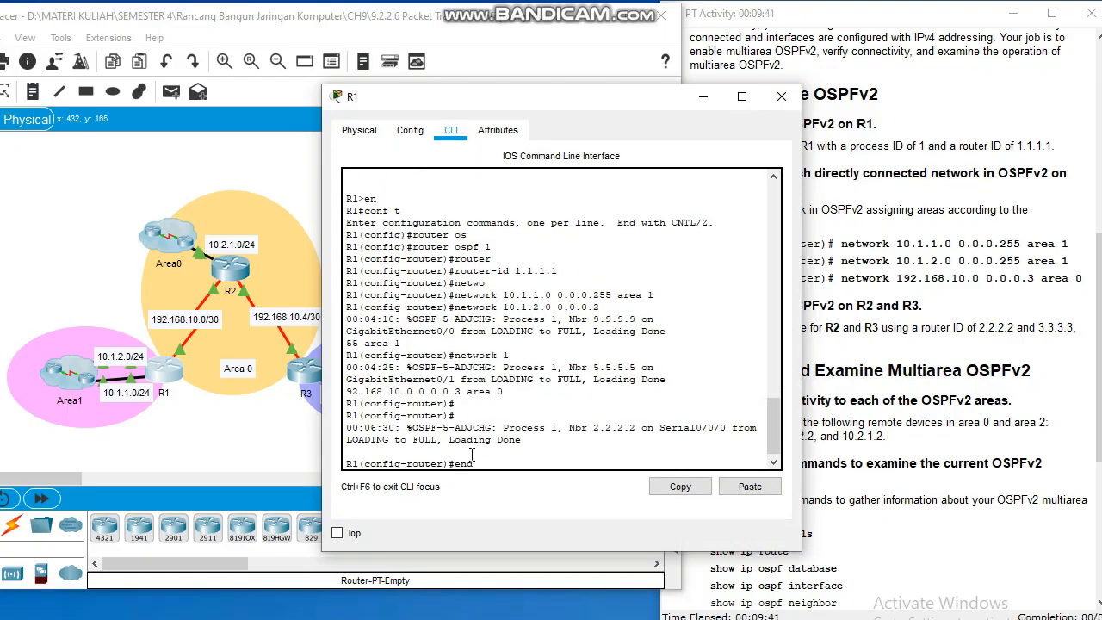
{"action": "key", "text": "Return"}
{"action": "key", "text": "Return"}
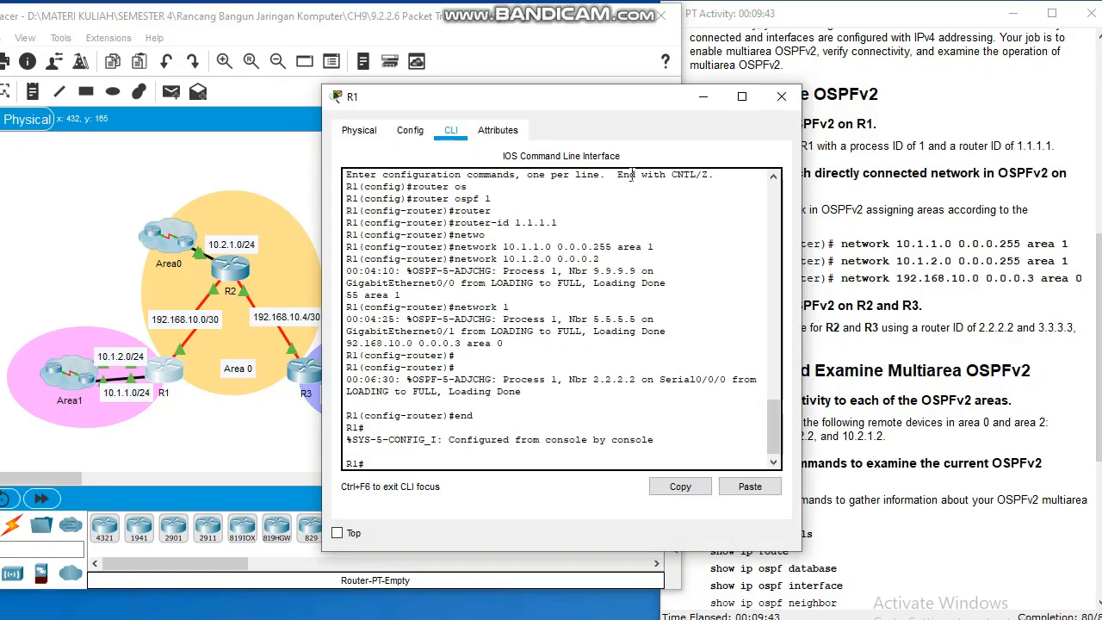
{"action": "left_click_drag", "start_coordinate": [600, 110], "coordinate": [403, 147]}
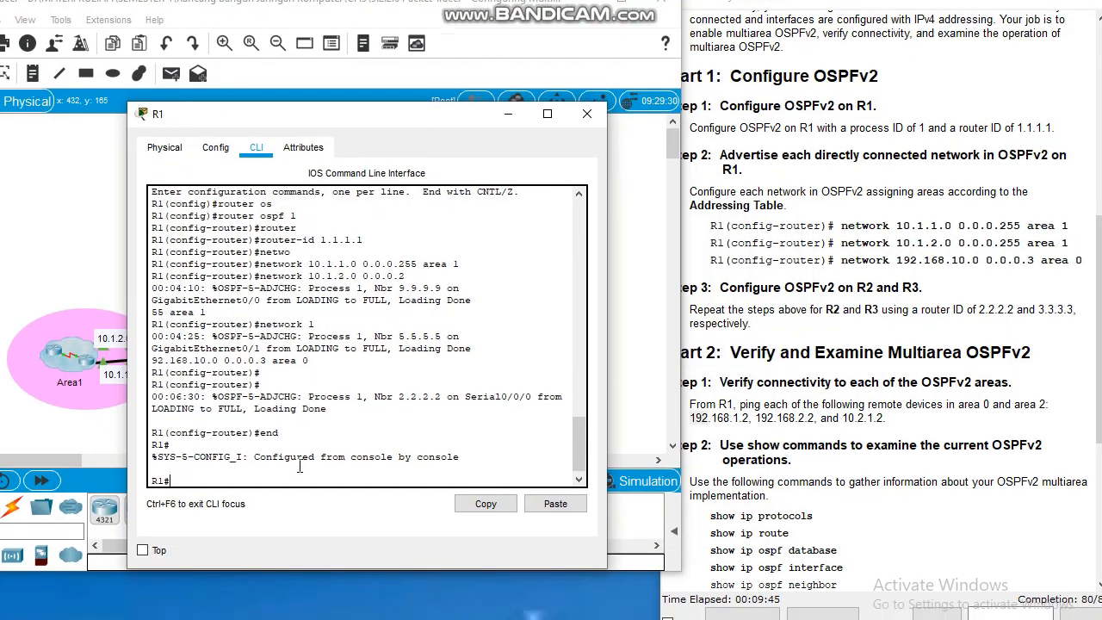
- Ping 192.168.1.2, 192.168.2.2 and 10.2.1.2 from R1, closing its window when done
{"action": "type", "text": "ping 192.168.1.2"}
{"action": "key", "text": "Return"}
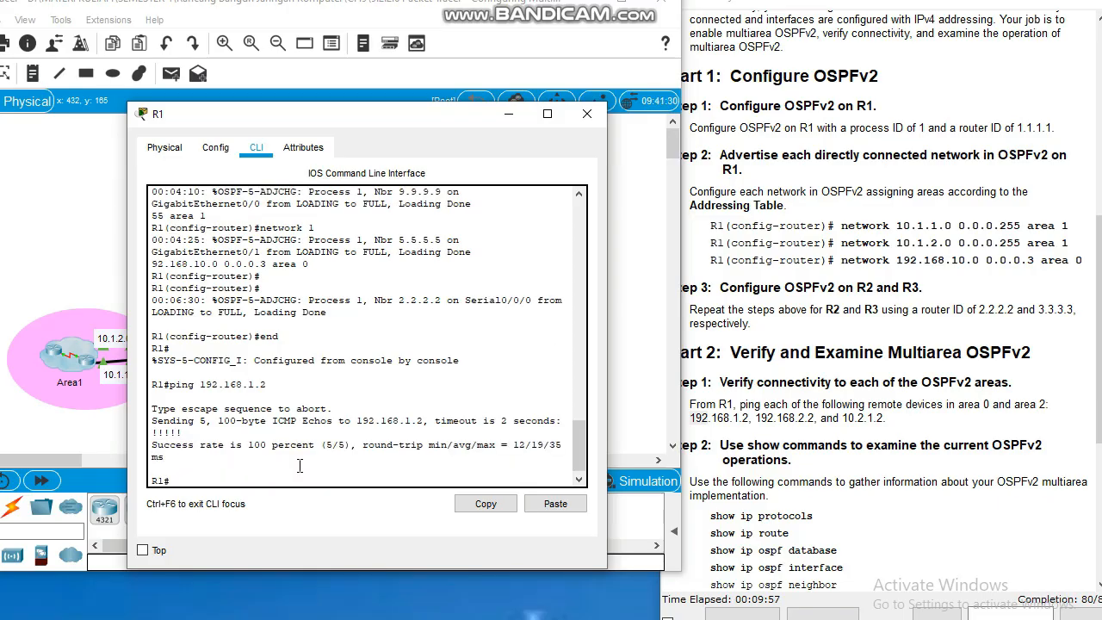
{"action": "type", "text": "ping 192.168.2.2"}
{"action": "key", "text": "Return"}
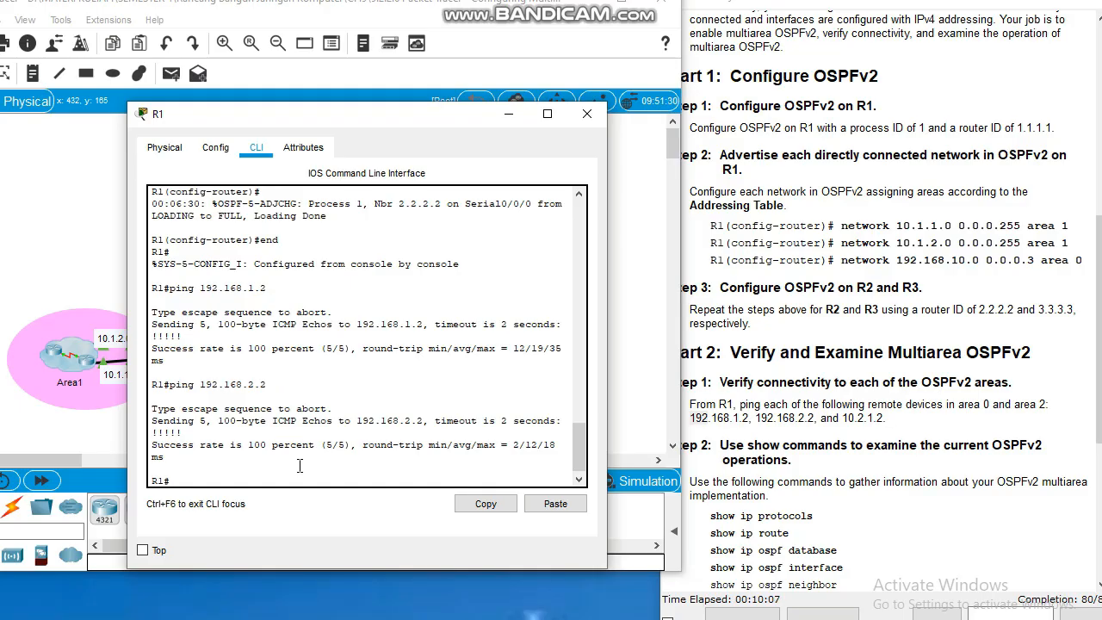
{"action": "type", "text": "ping 10.2.1.2"}
{"action": "key", "text": "Return"}
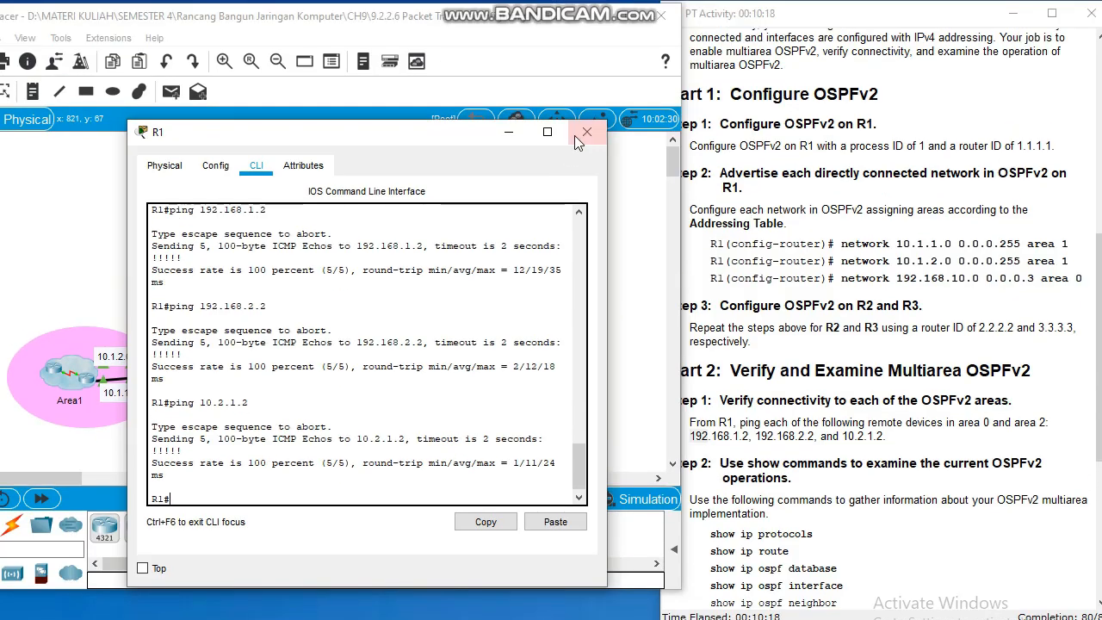
{"action": "left_click", "coordinate": [577, 136]}
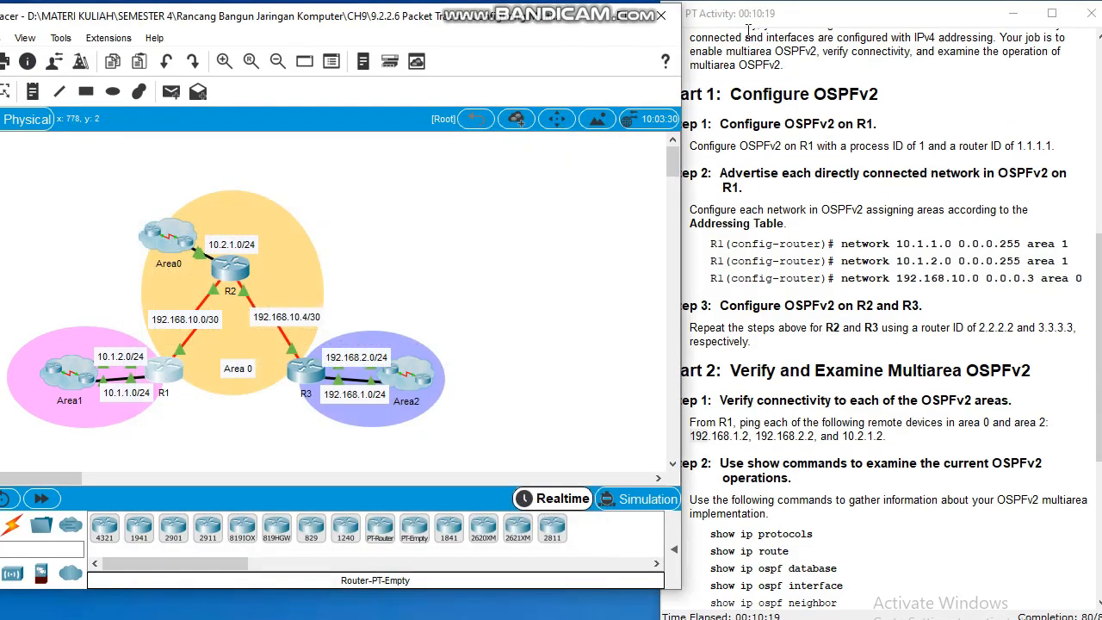